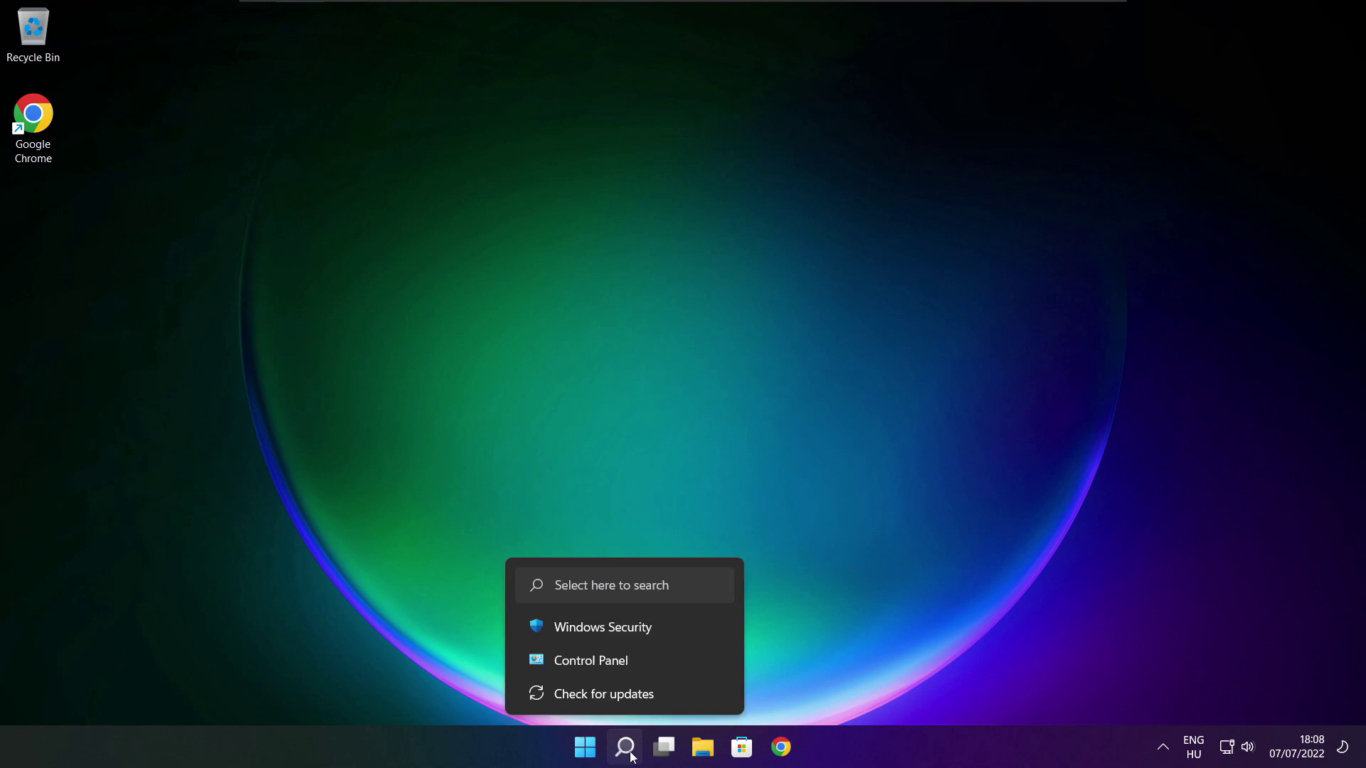
Search Windows for 'device manager'
click(626, 748)
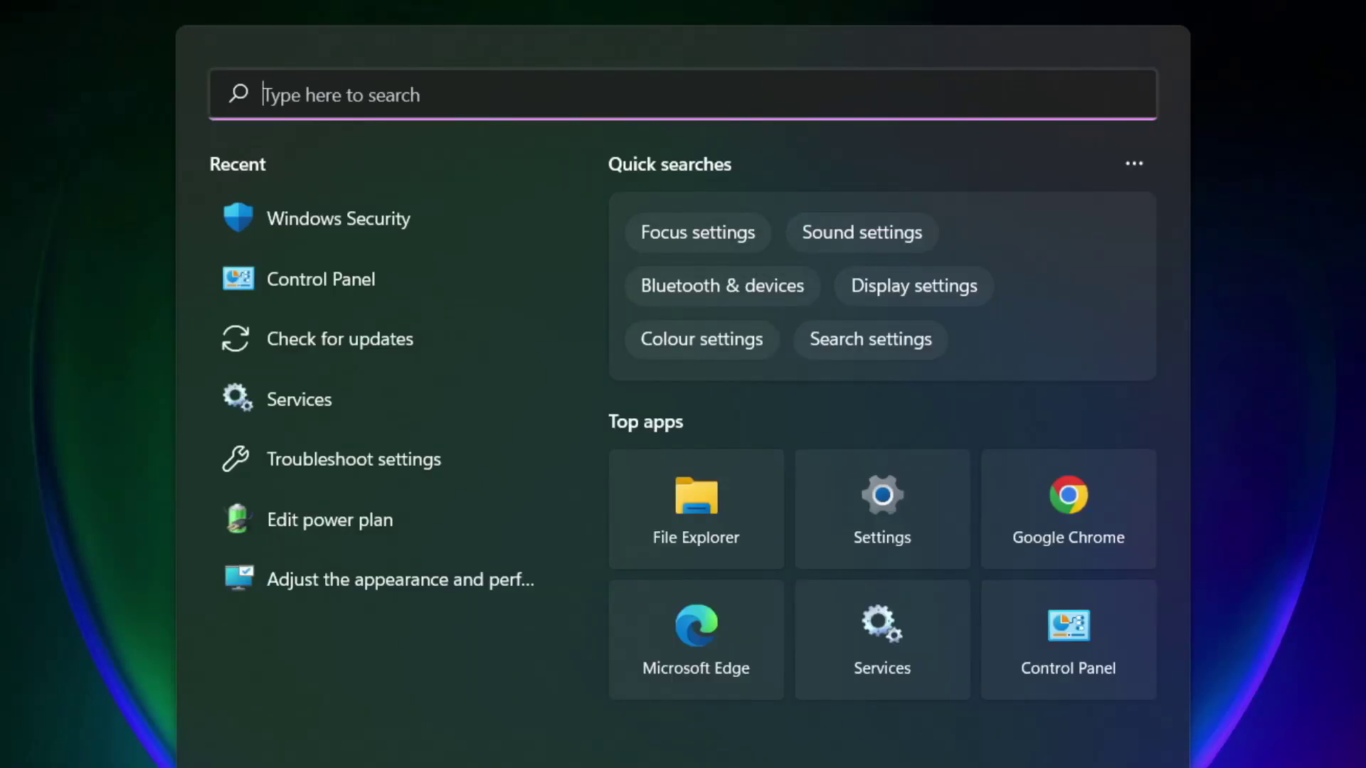
text(devic)
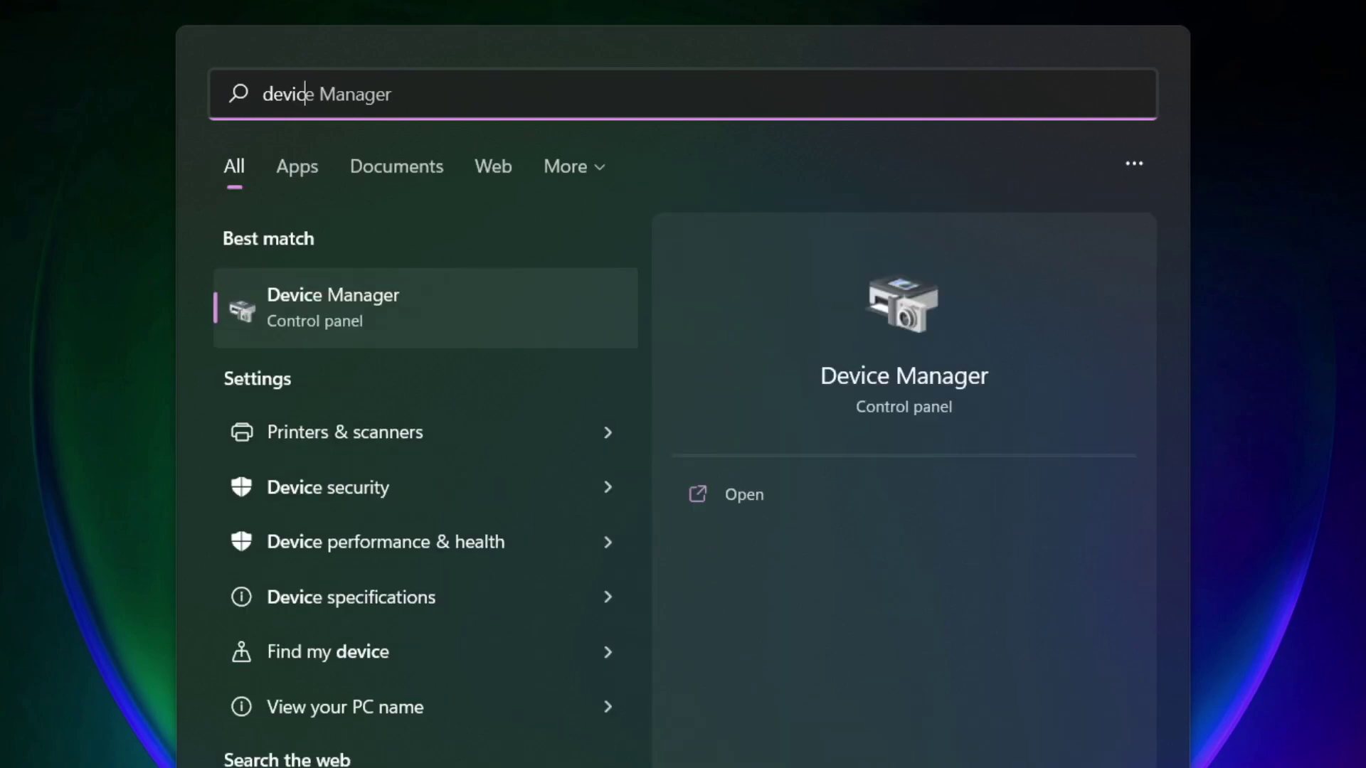
text(e manager)
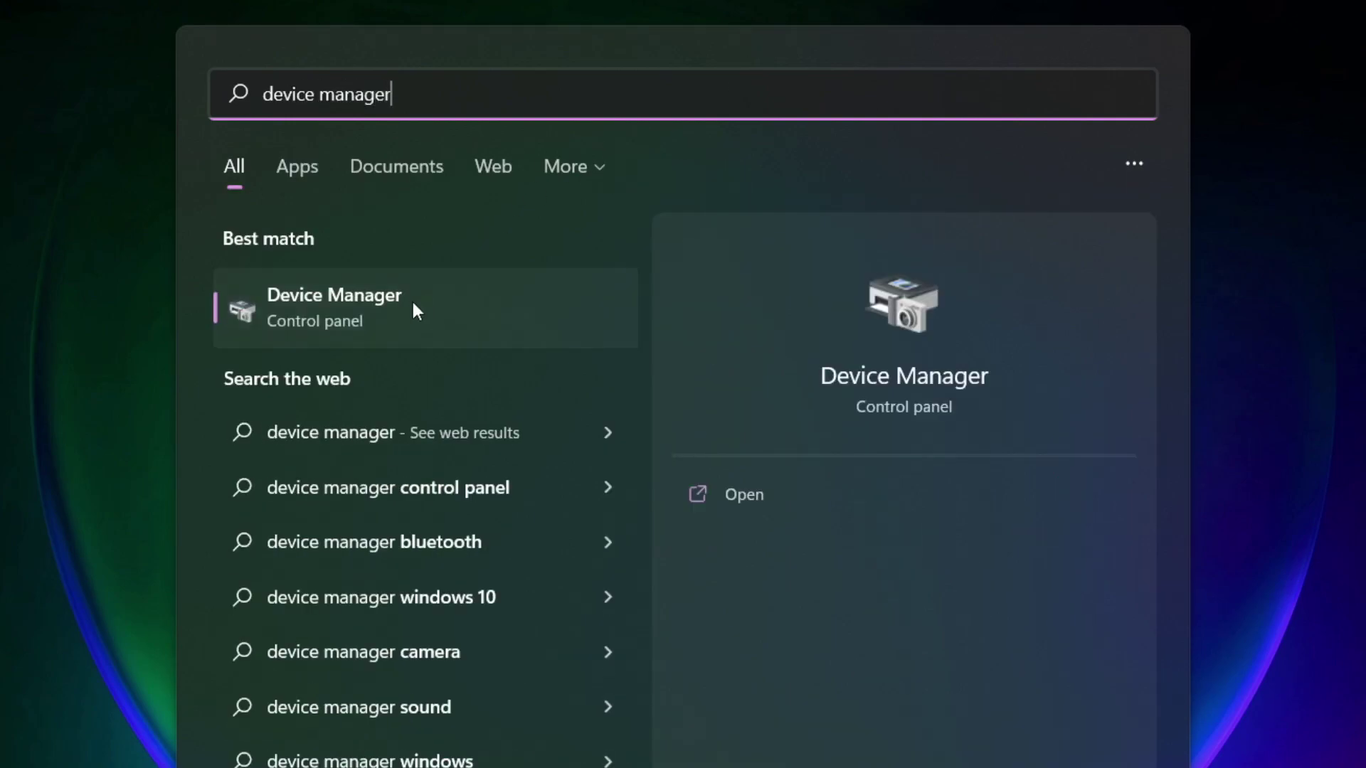
Open Device Manager full screen and expand the Display adaptors category
click(502, 311)
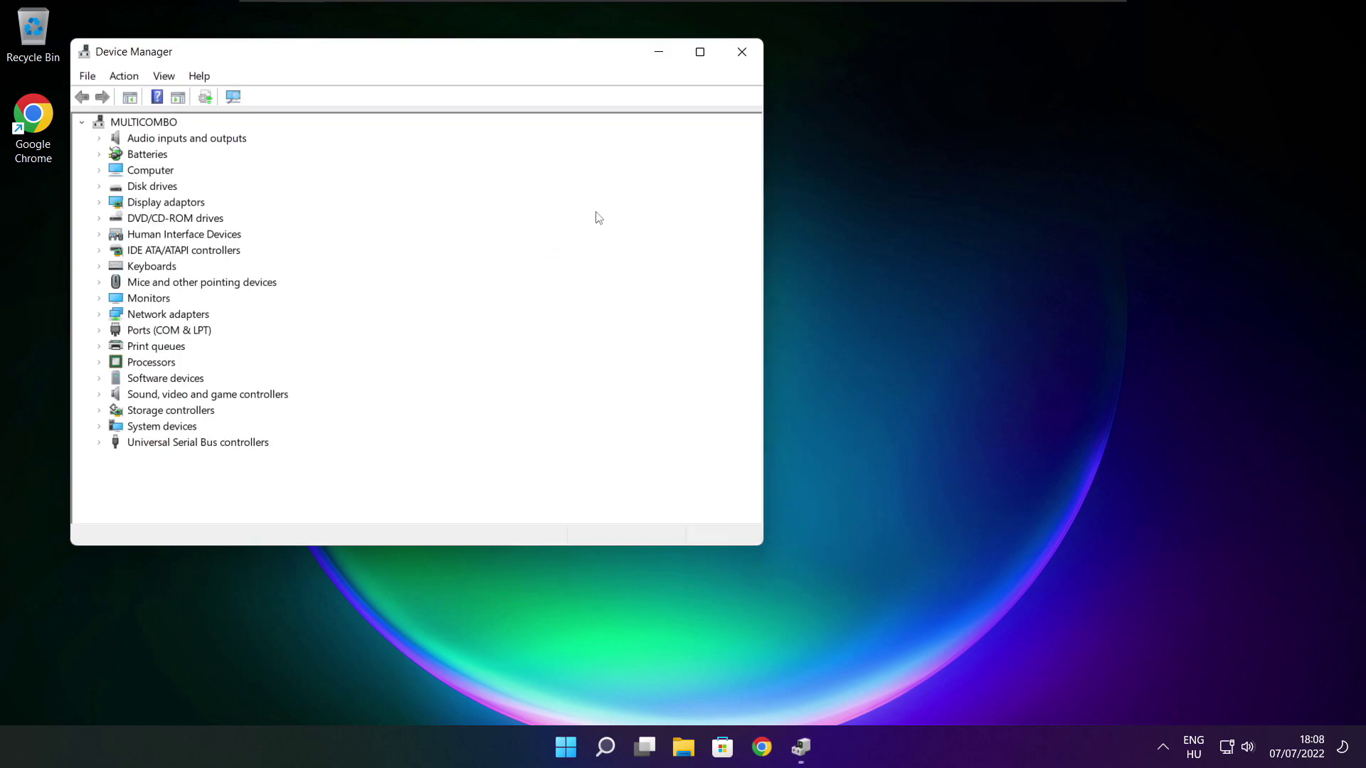
click(700, 53)
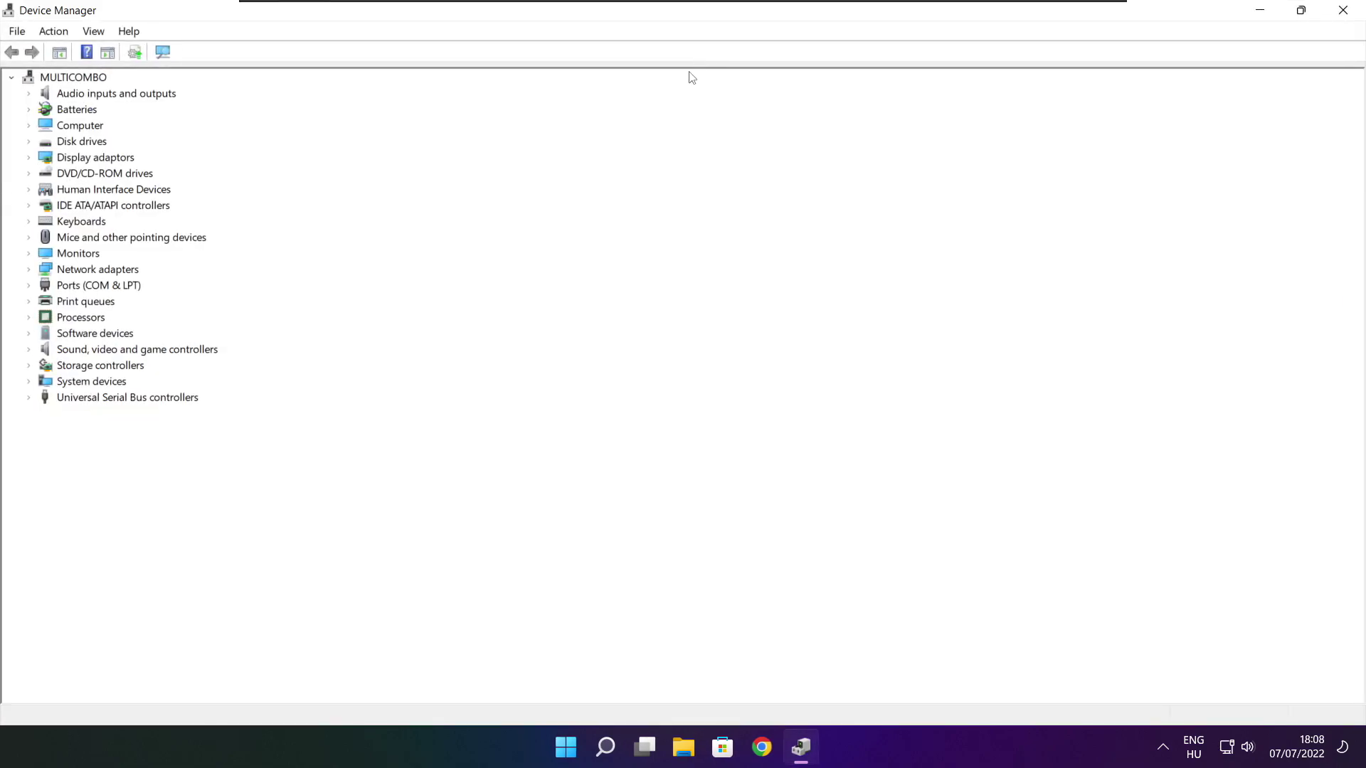
click(71, 159)
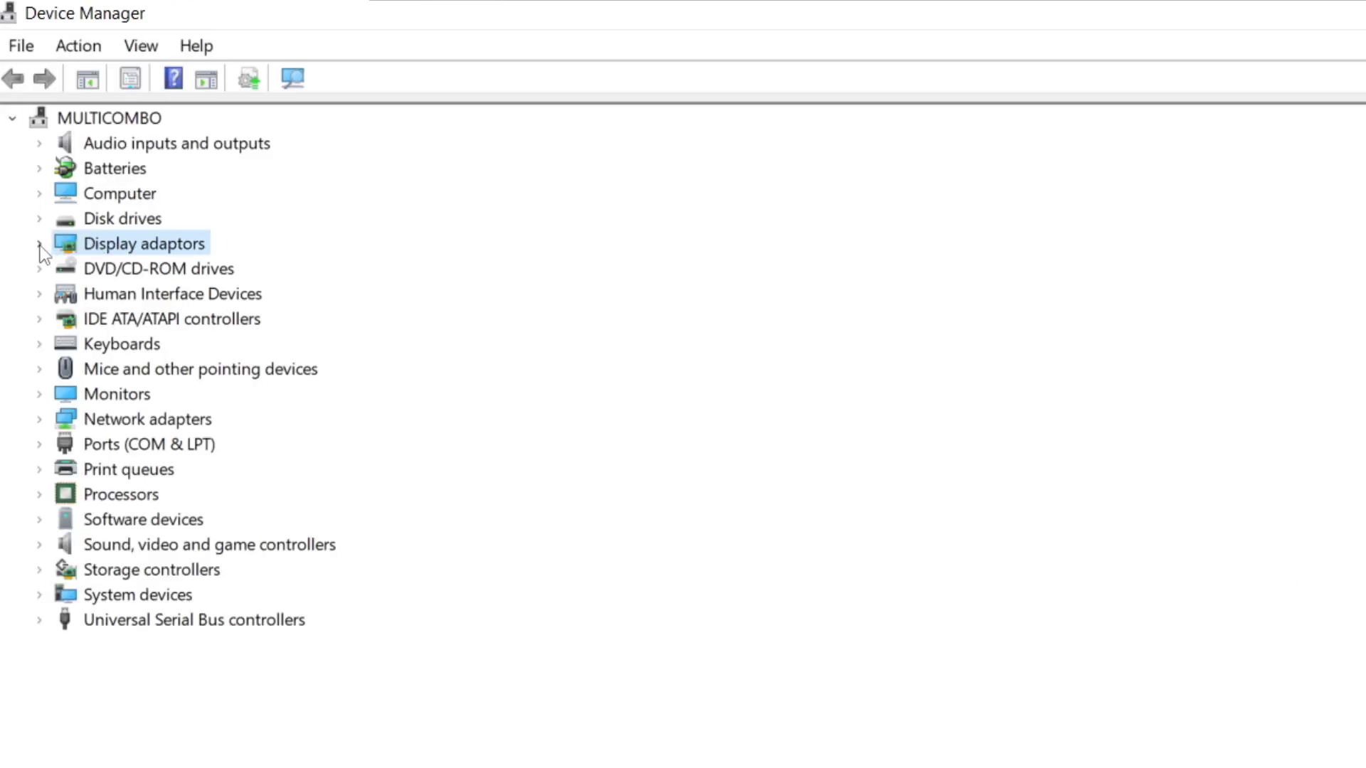
click(40, 244)
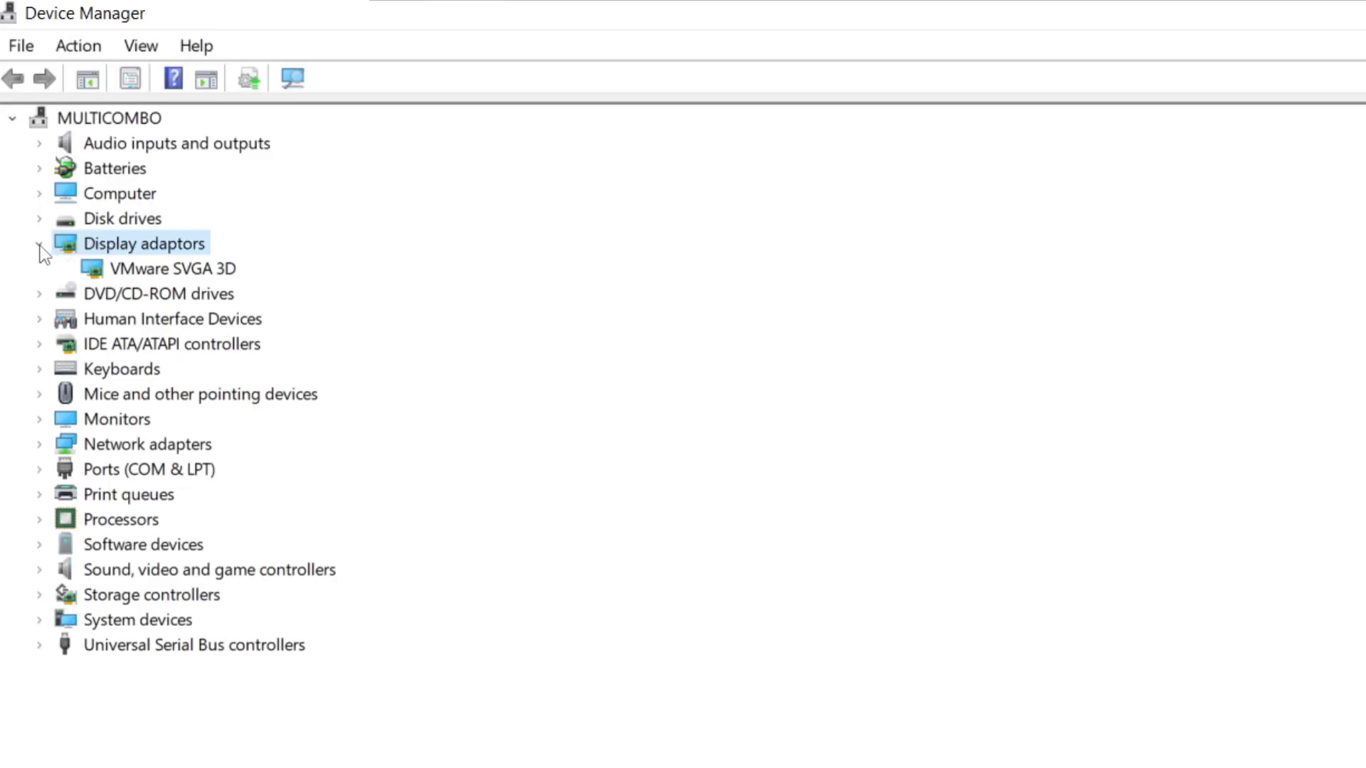
Search automatically for a VMware SVGA 3D driver update; the best driver is already installed
click(229, 268)
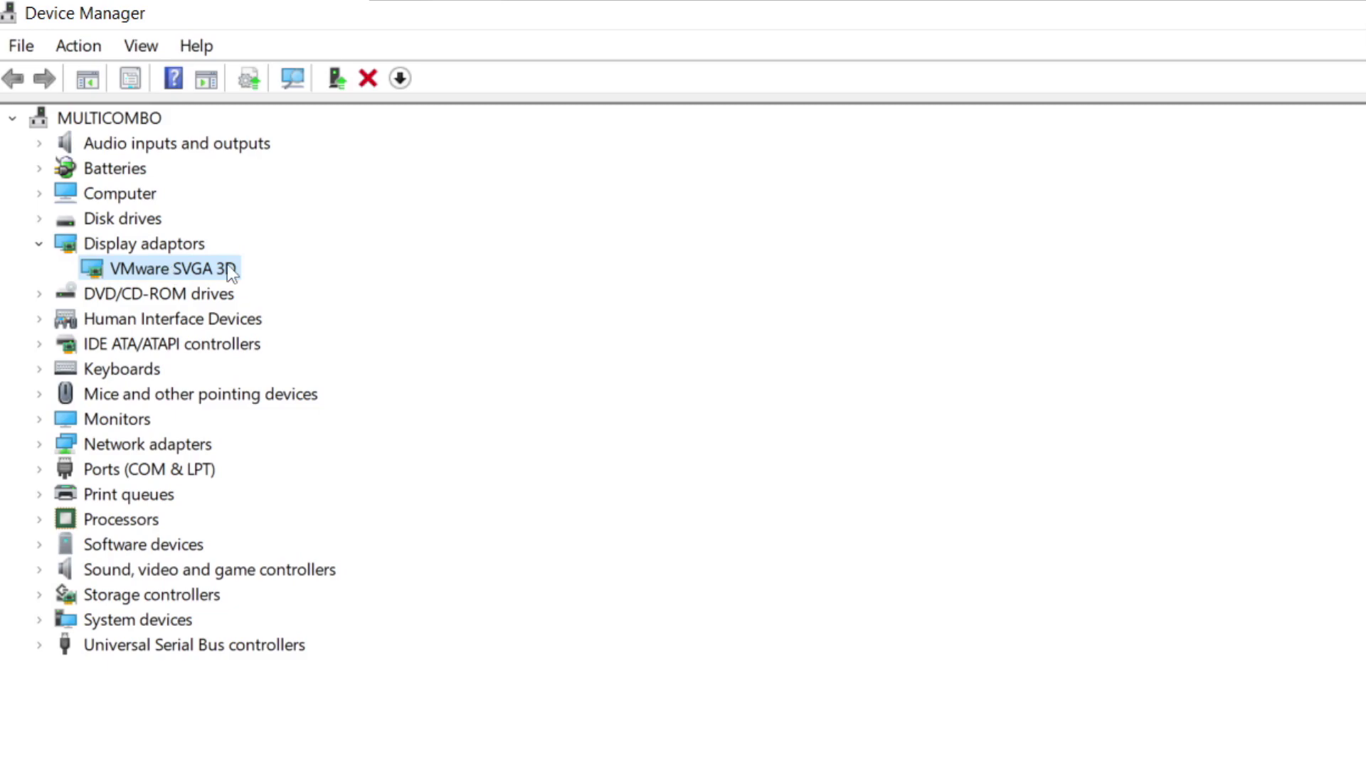
right_click(150, 269)
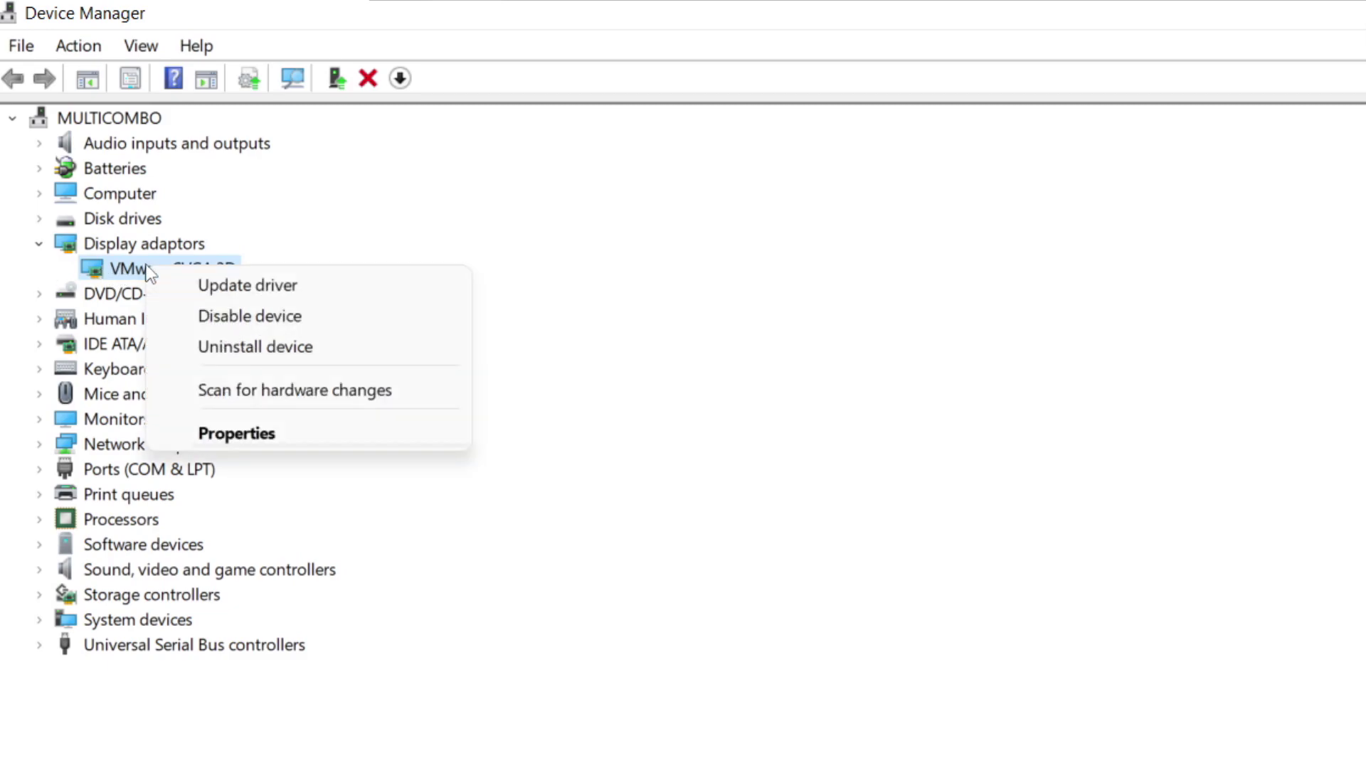
click(305, 288)
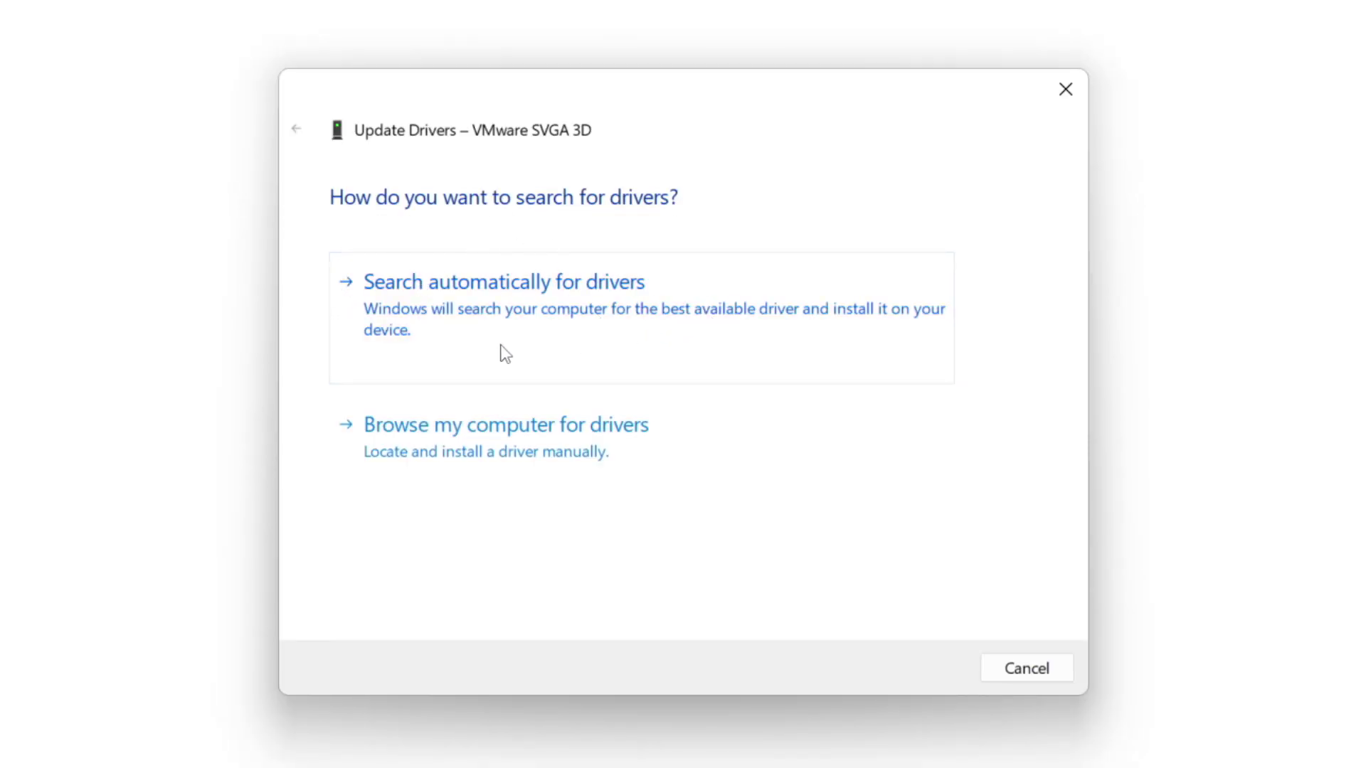
click(601, 321)
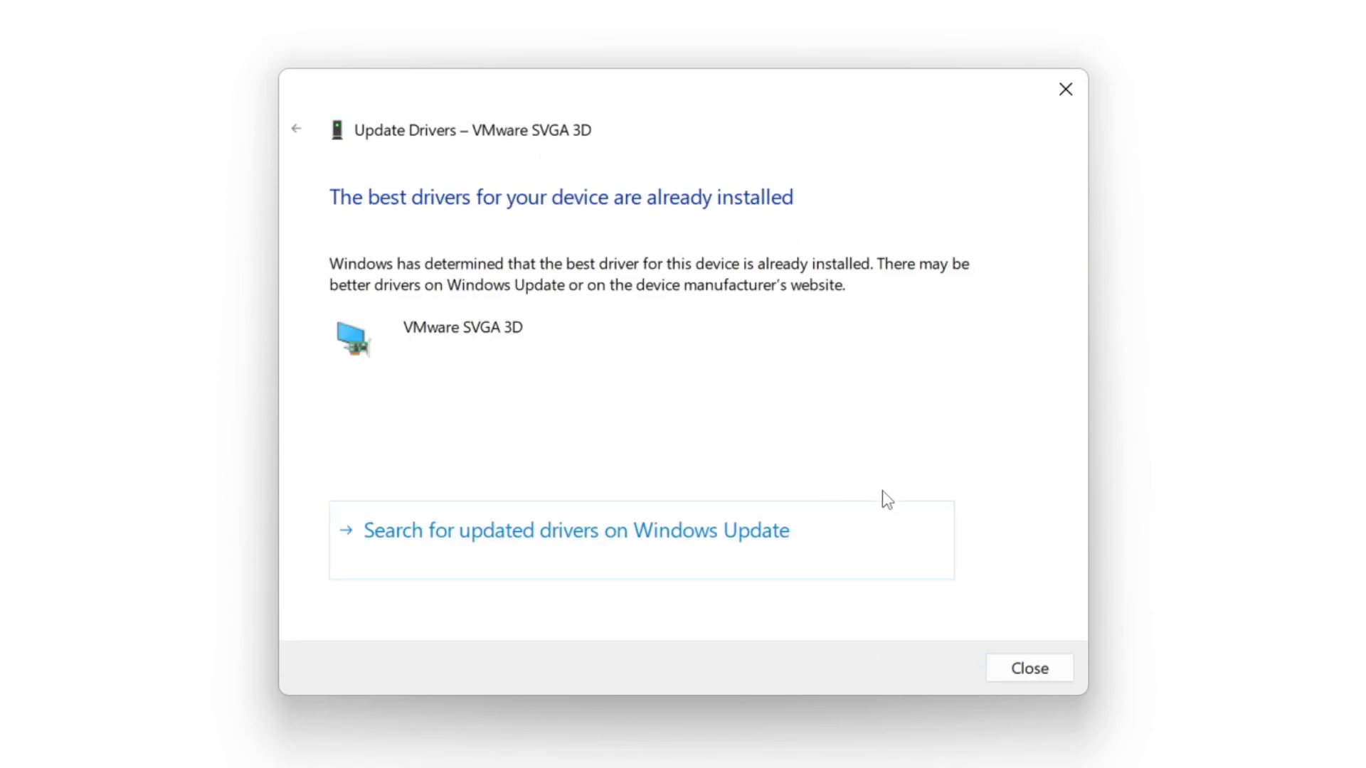
click(1028, 670)
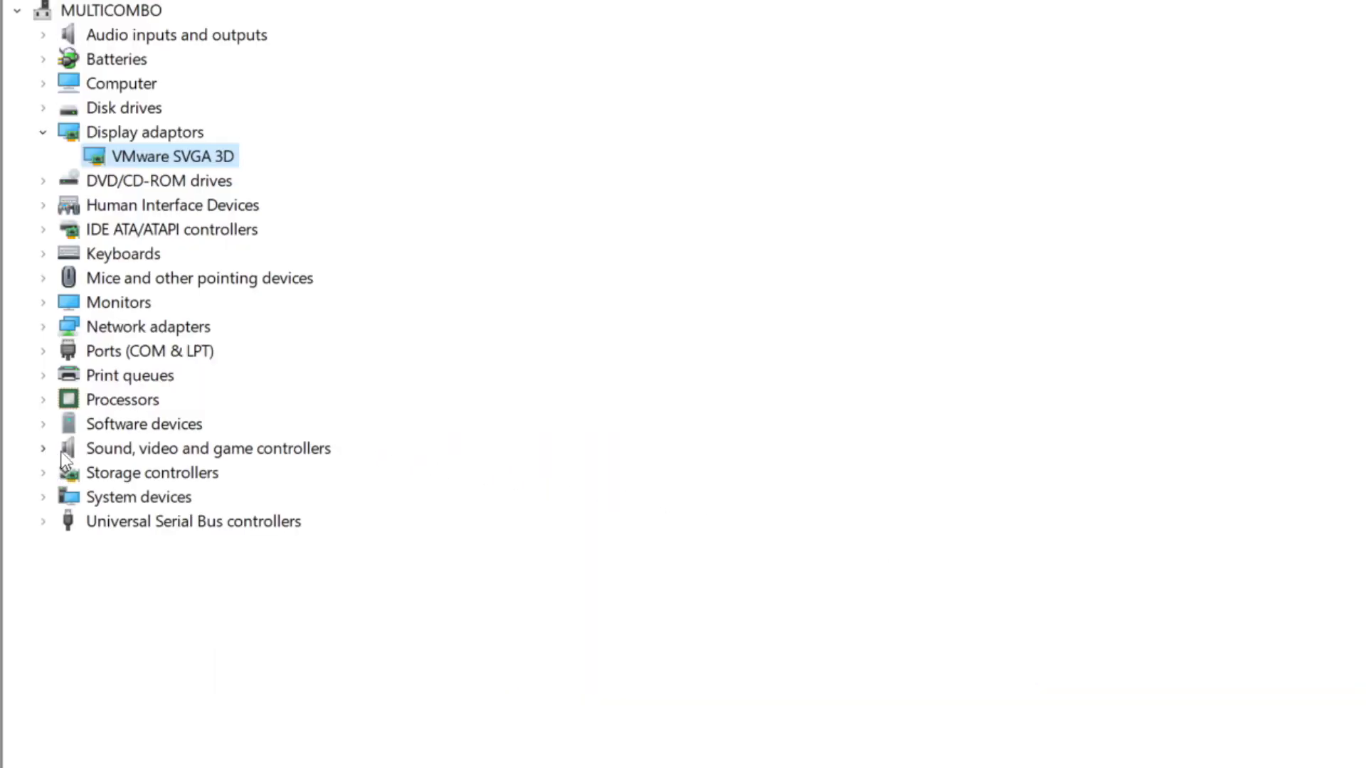
Run an automatic driver search for the High Definition Audio Device; the best driver is already installed
click(61, 452)
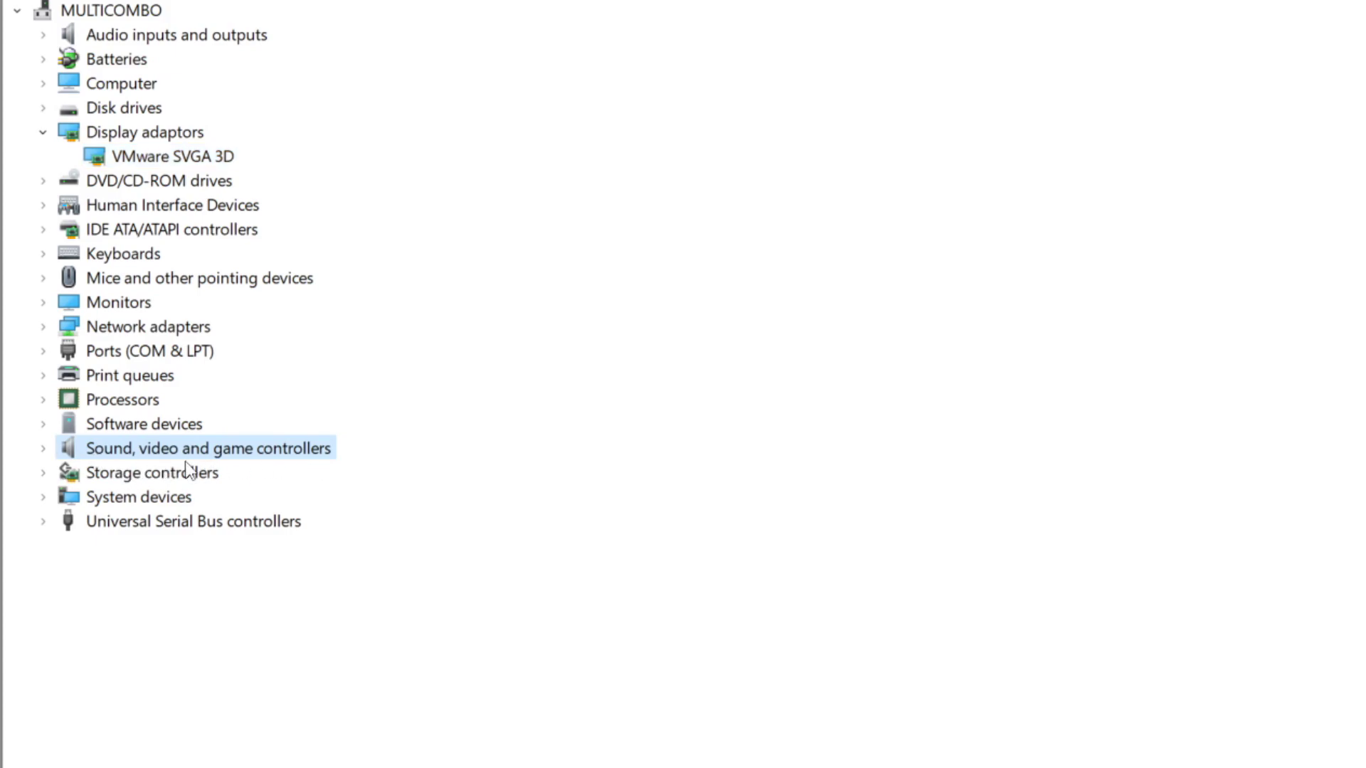
click(43, 449)
click(232, 475)
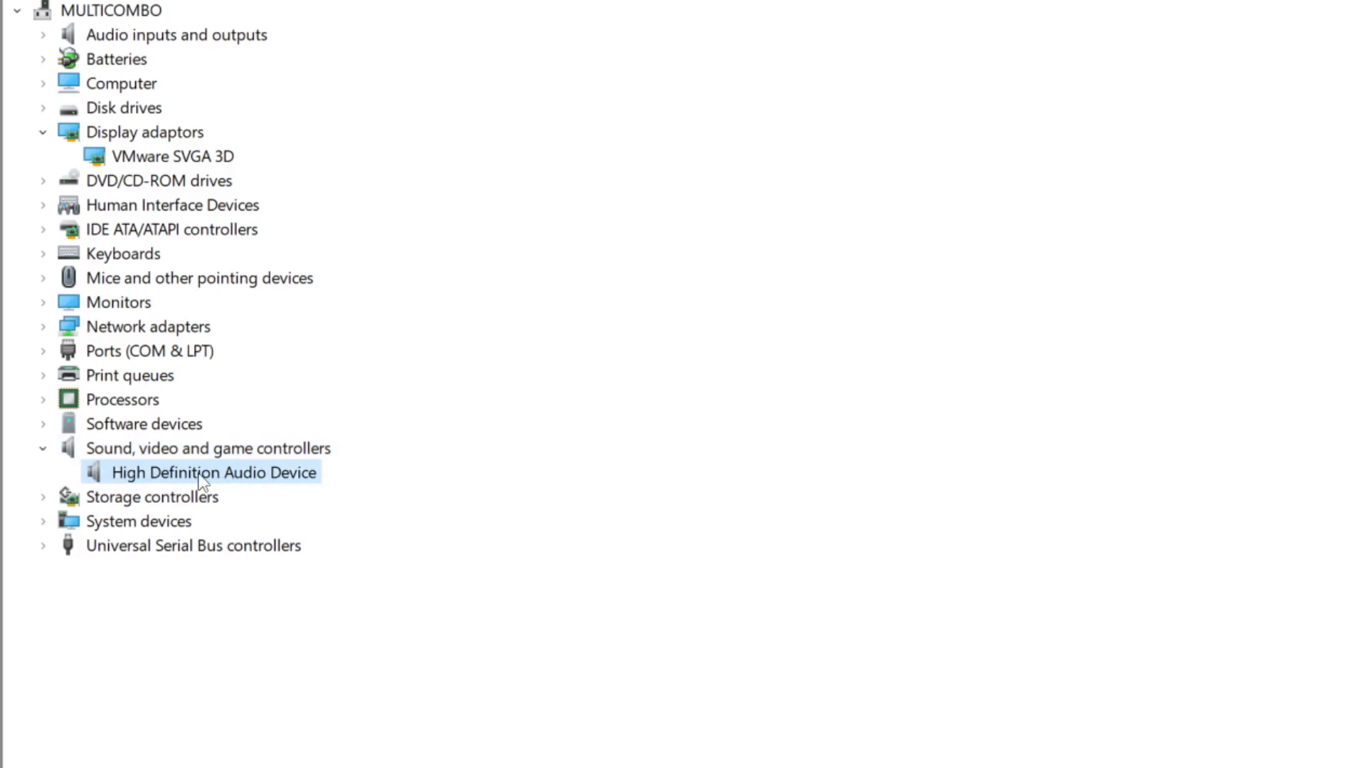
right_click(202, 481)
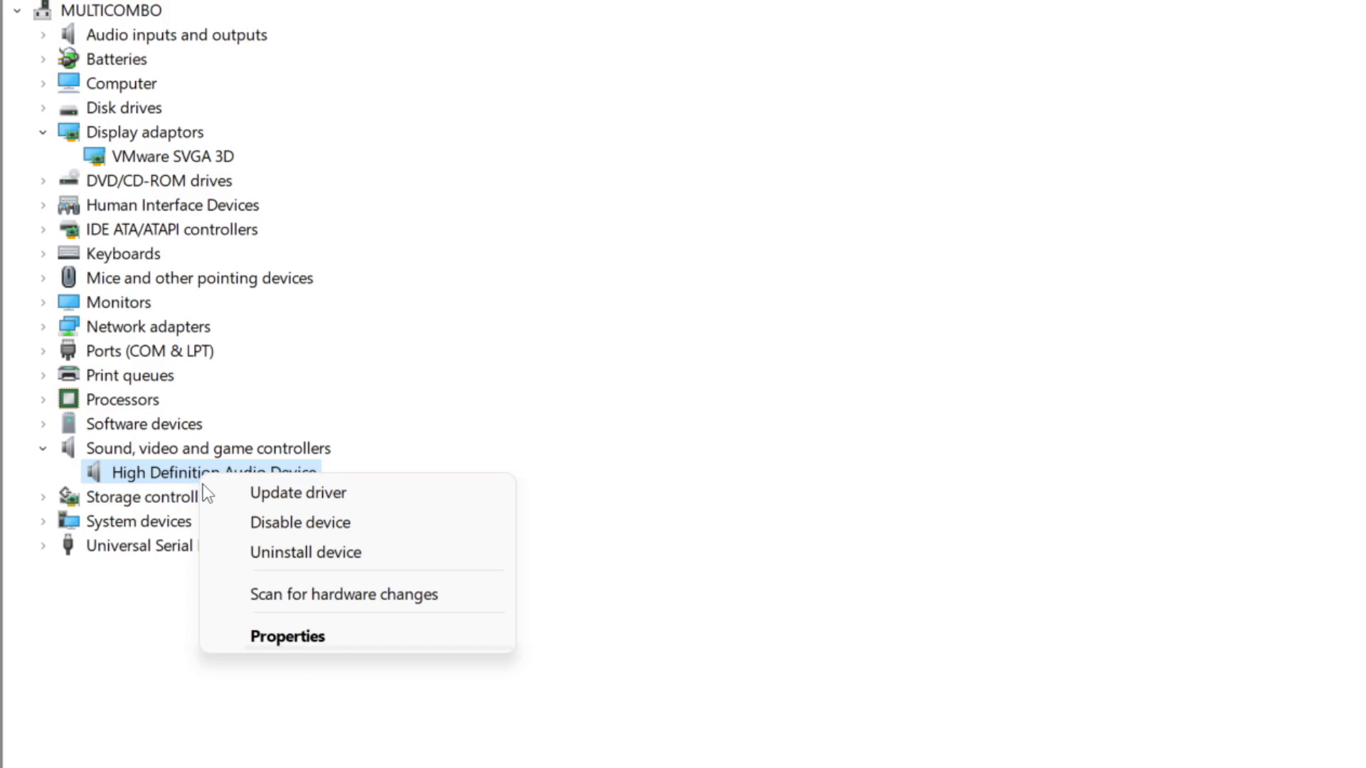
click(406, 500)
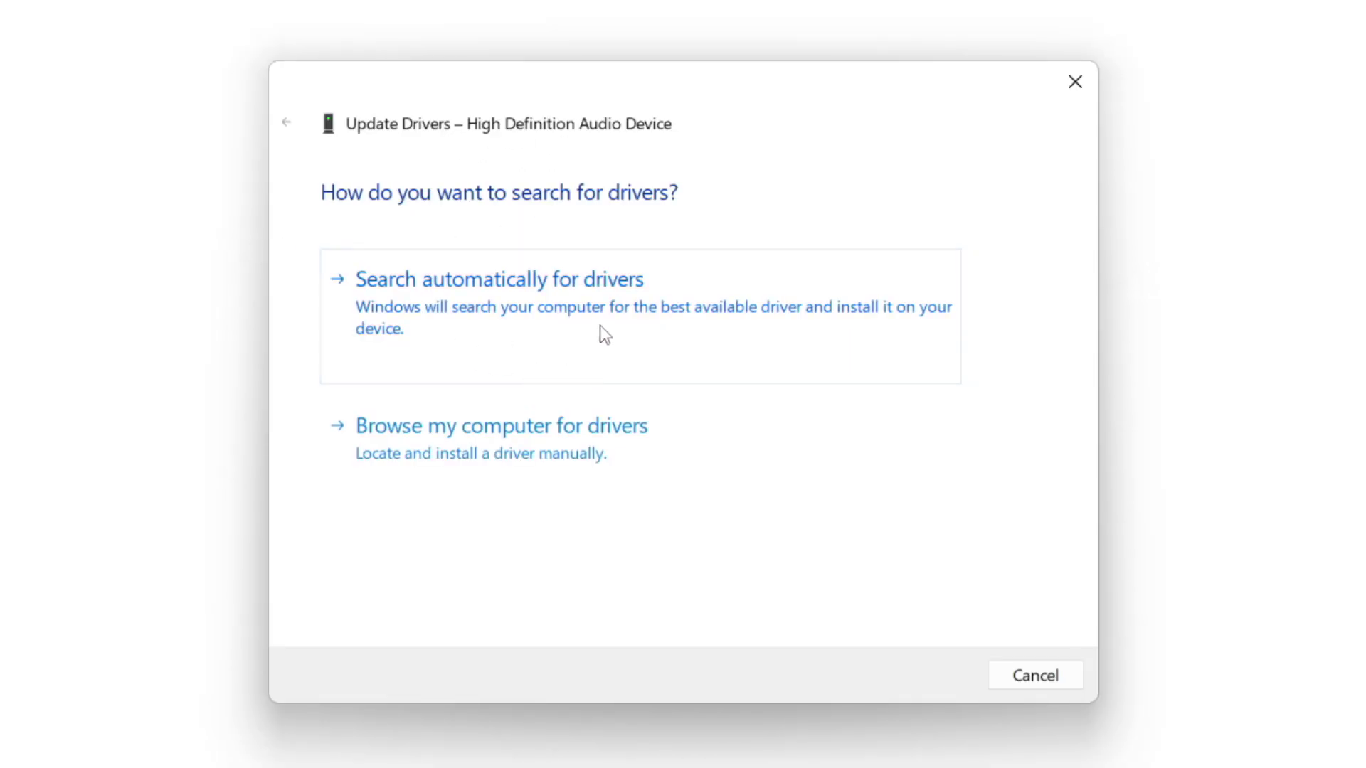
click(544, 310)
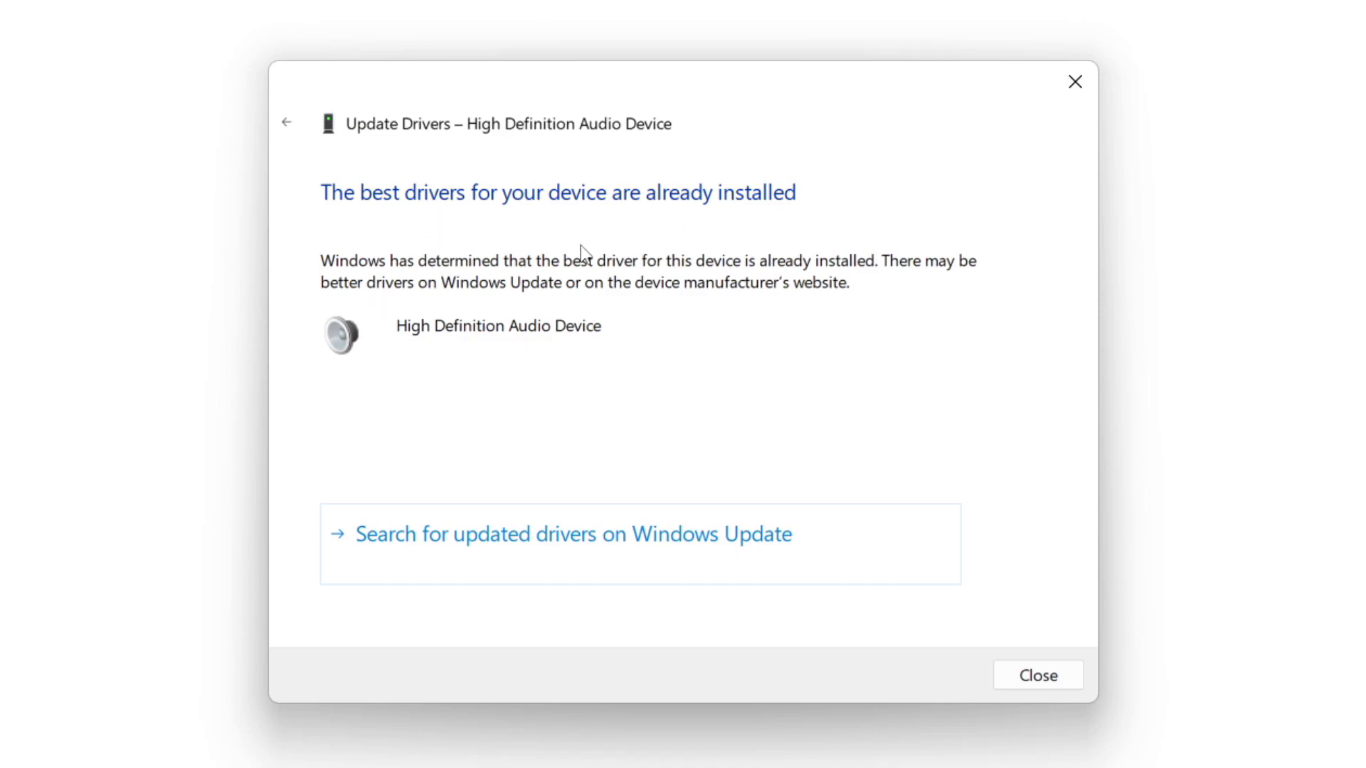
click(1040, 676)
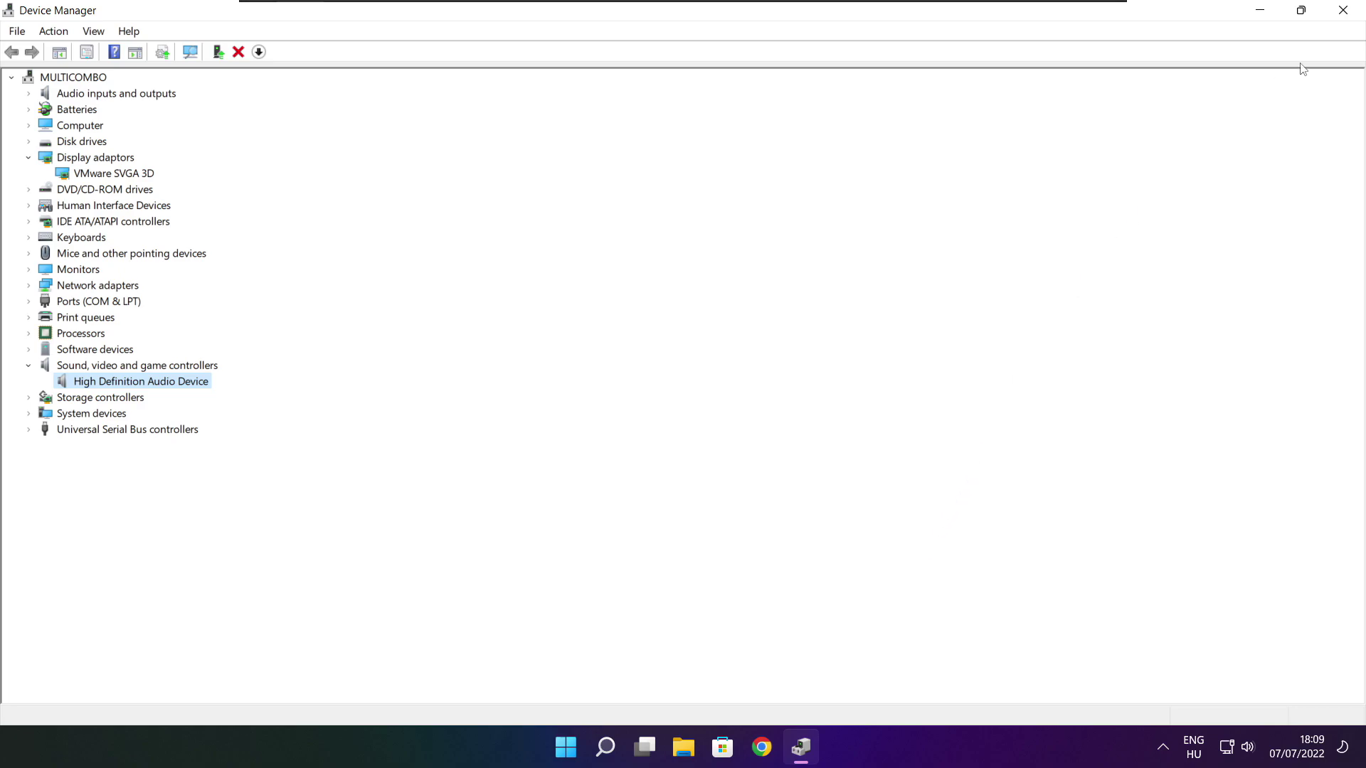
Close Device Manager and verify the NOT WORKING GAME's local files in Steam; all 3367 validate
click(1343, 11)
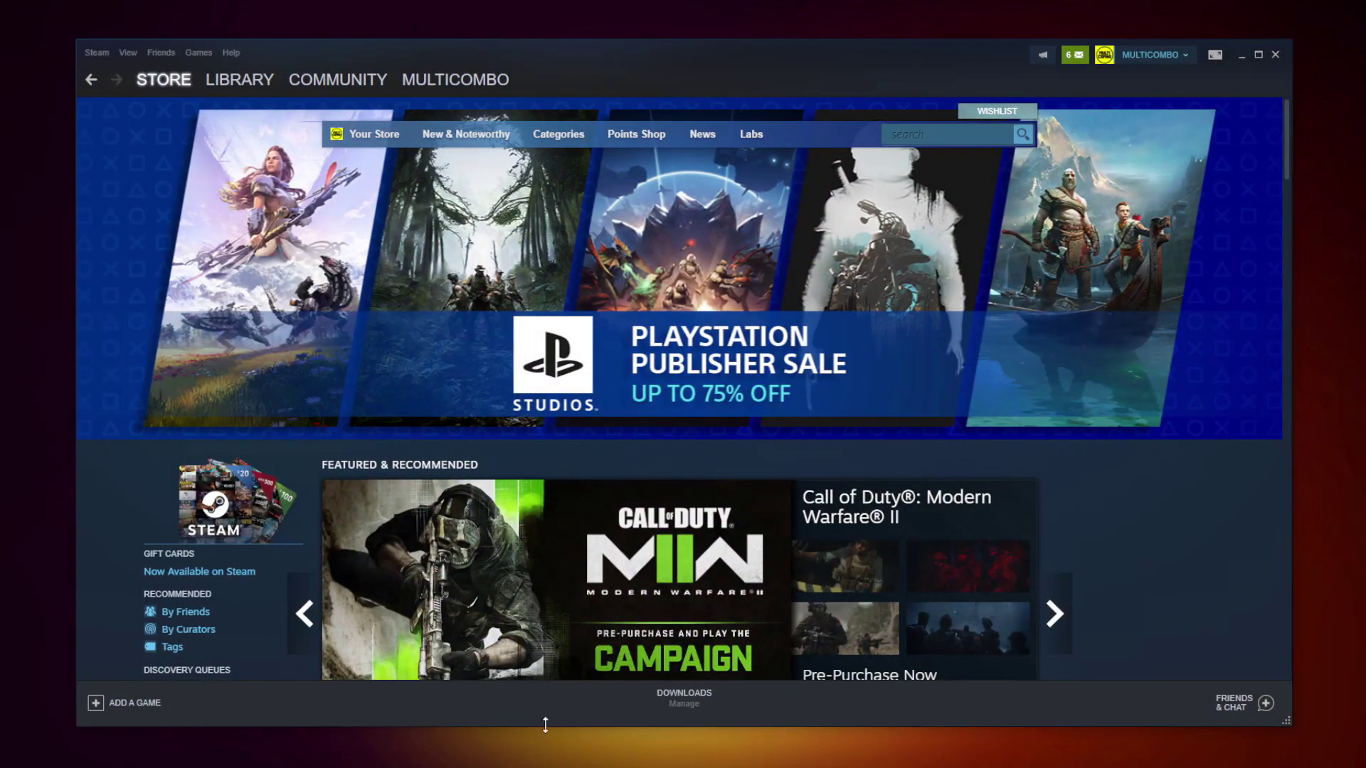
click(235, 83)
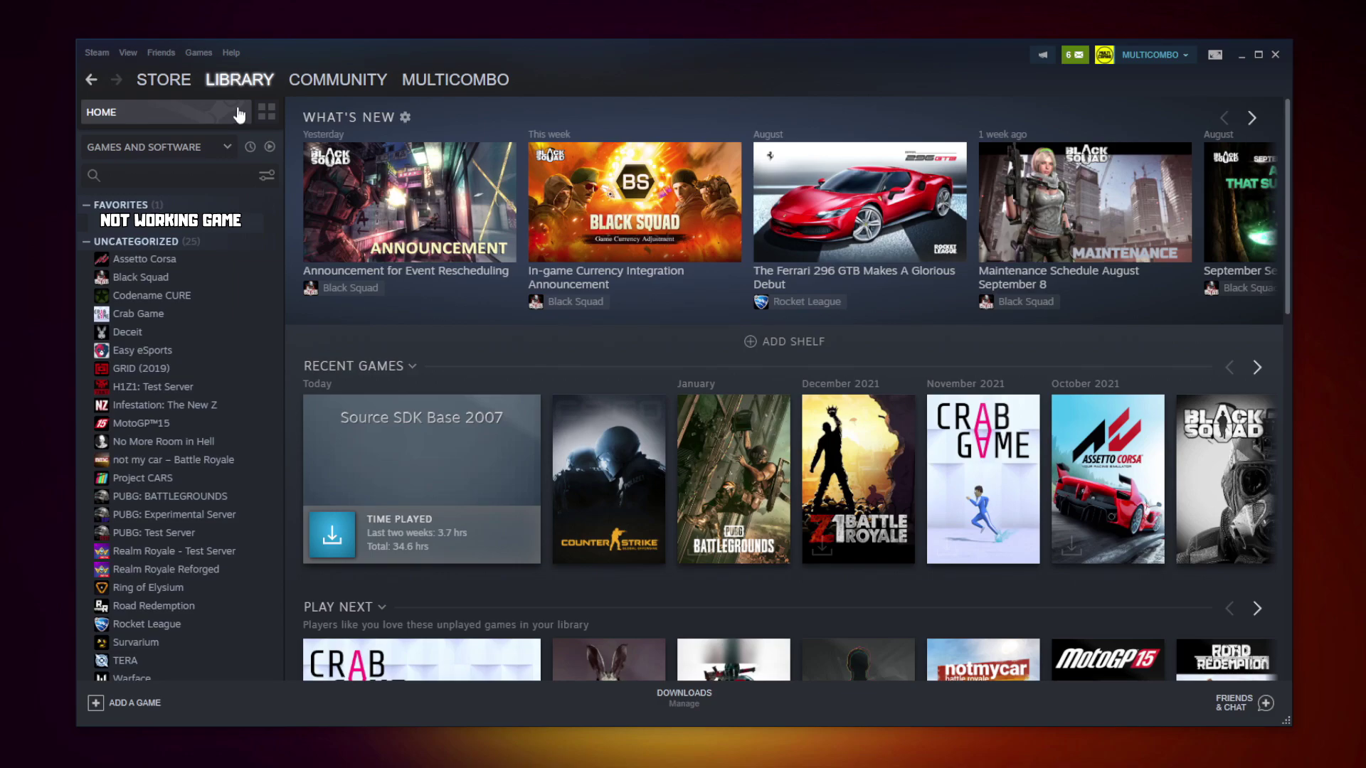
right_click(256, 229)
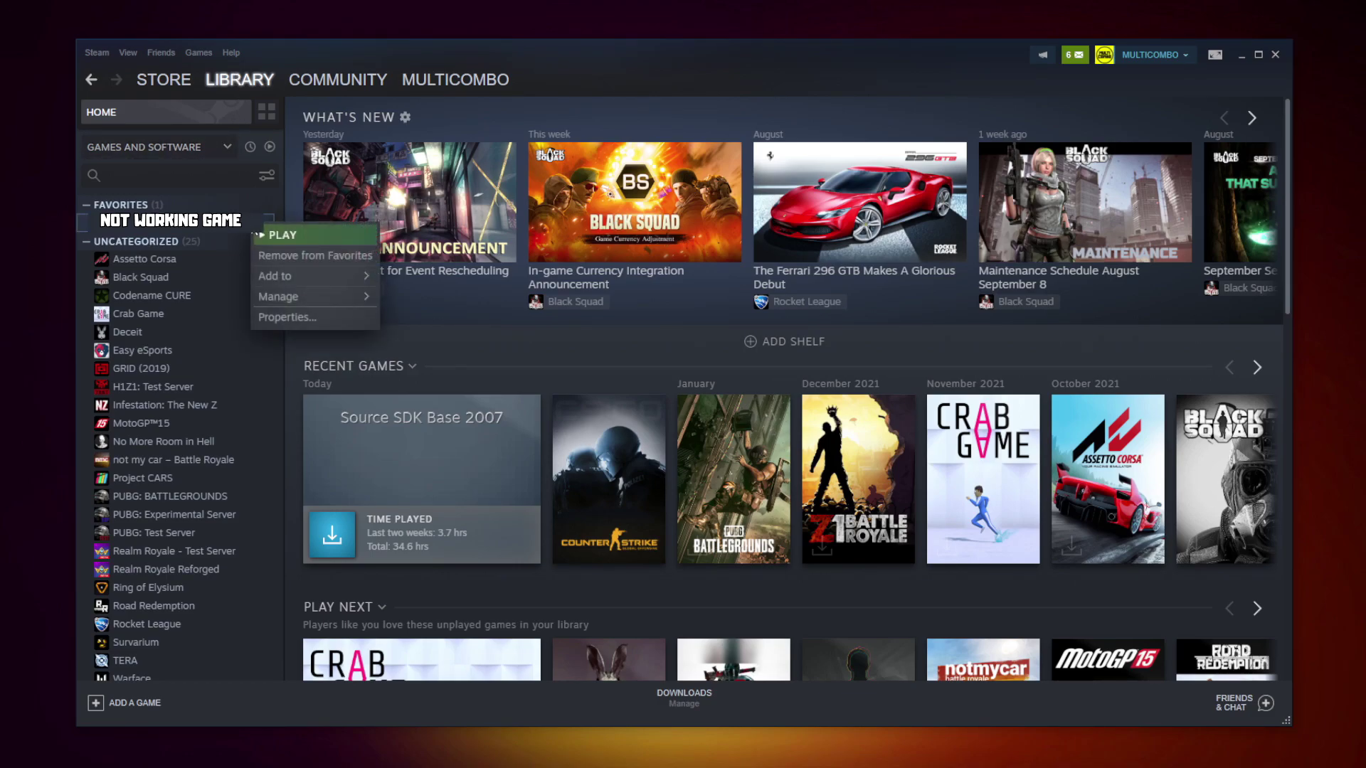
click(305, 315)
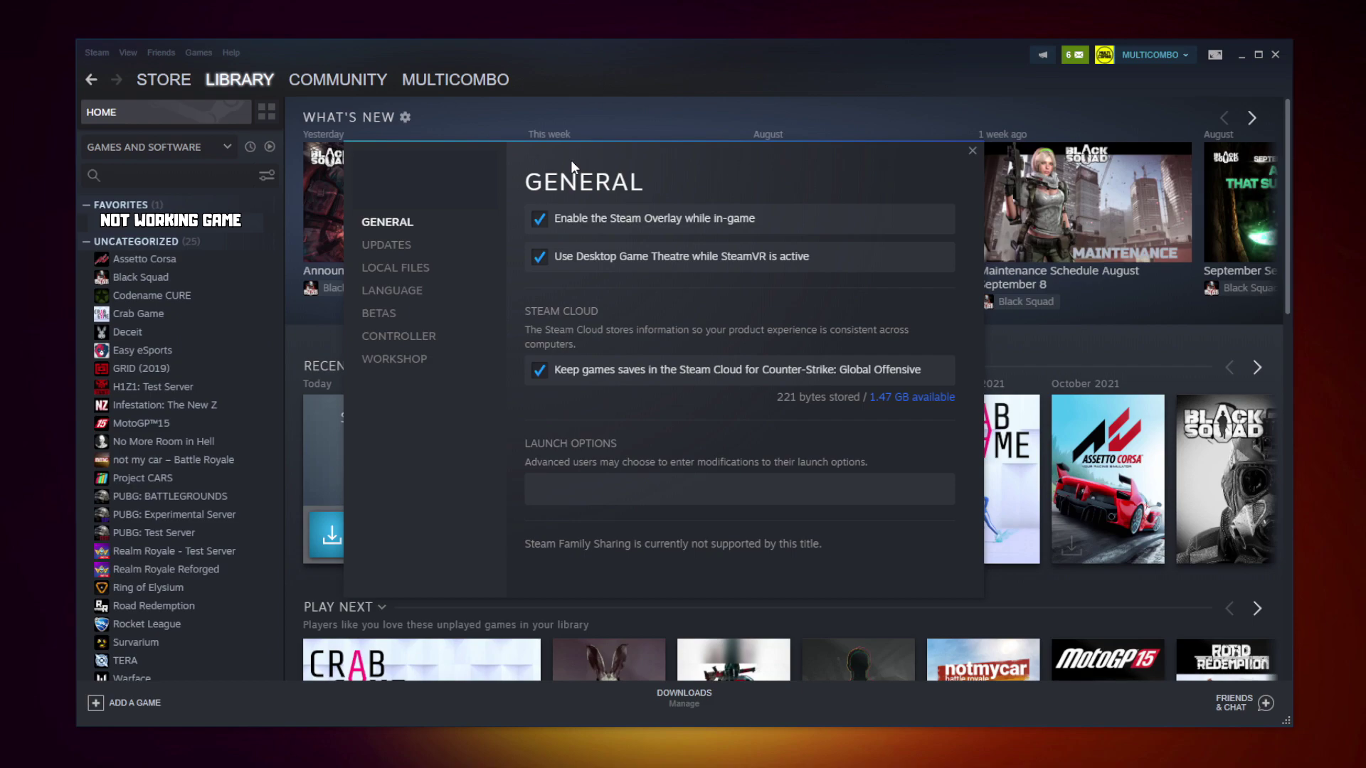
click(401, 274)
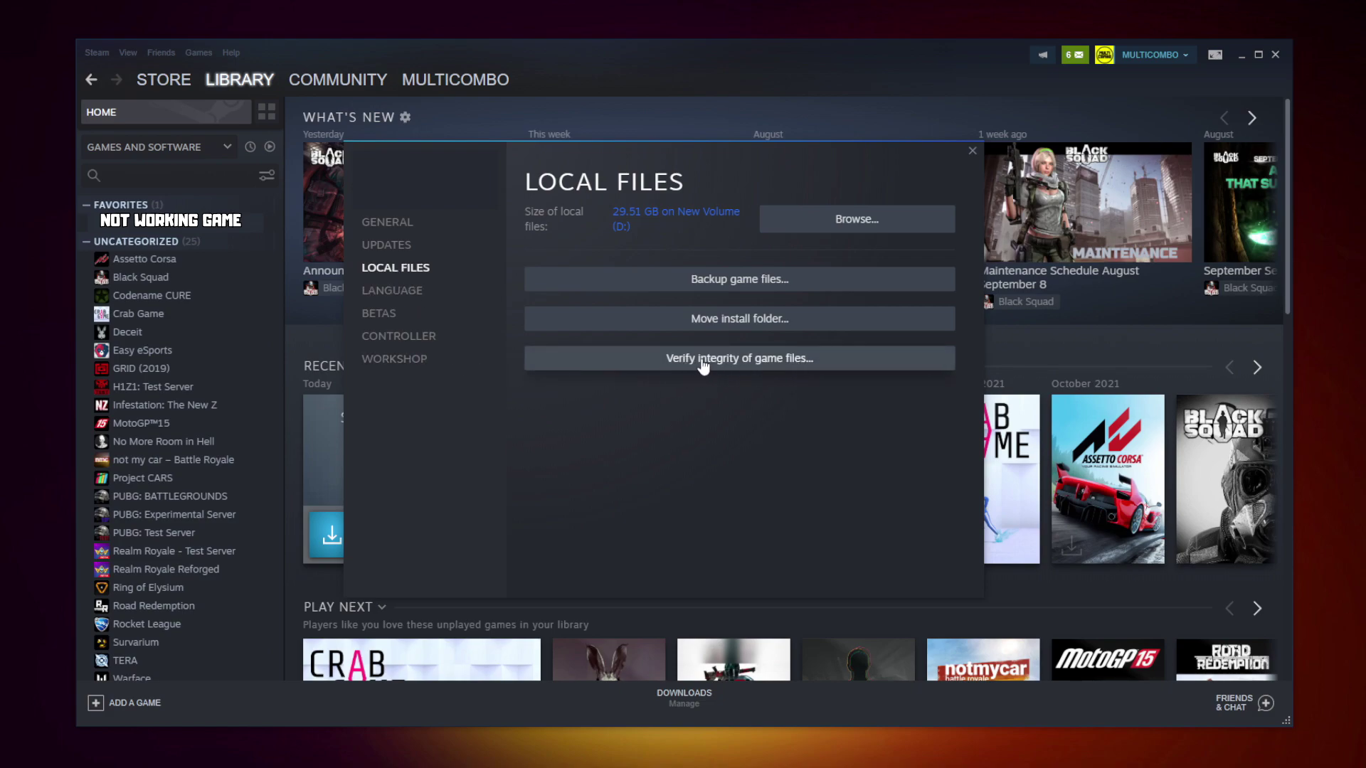
click(744, 360)
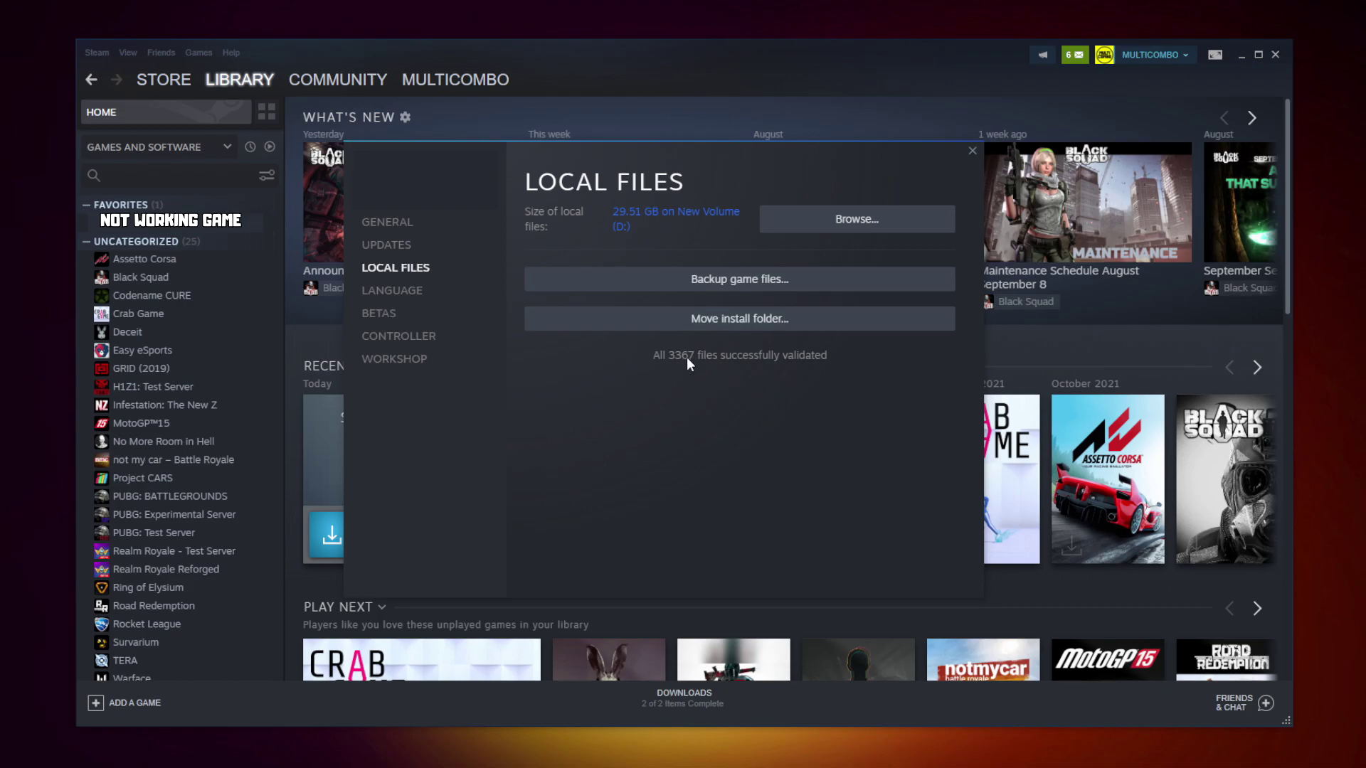
Open the Compatibility properties of the game executable in its install folder
click(818, 228)
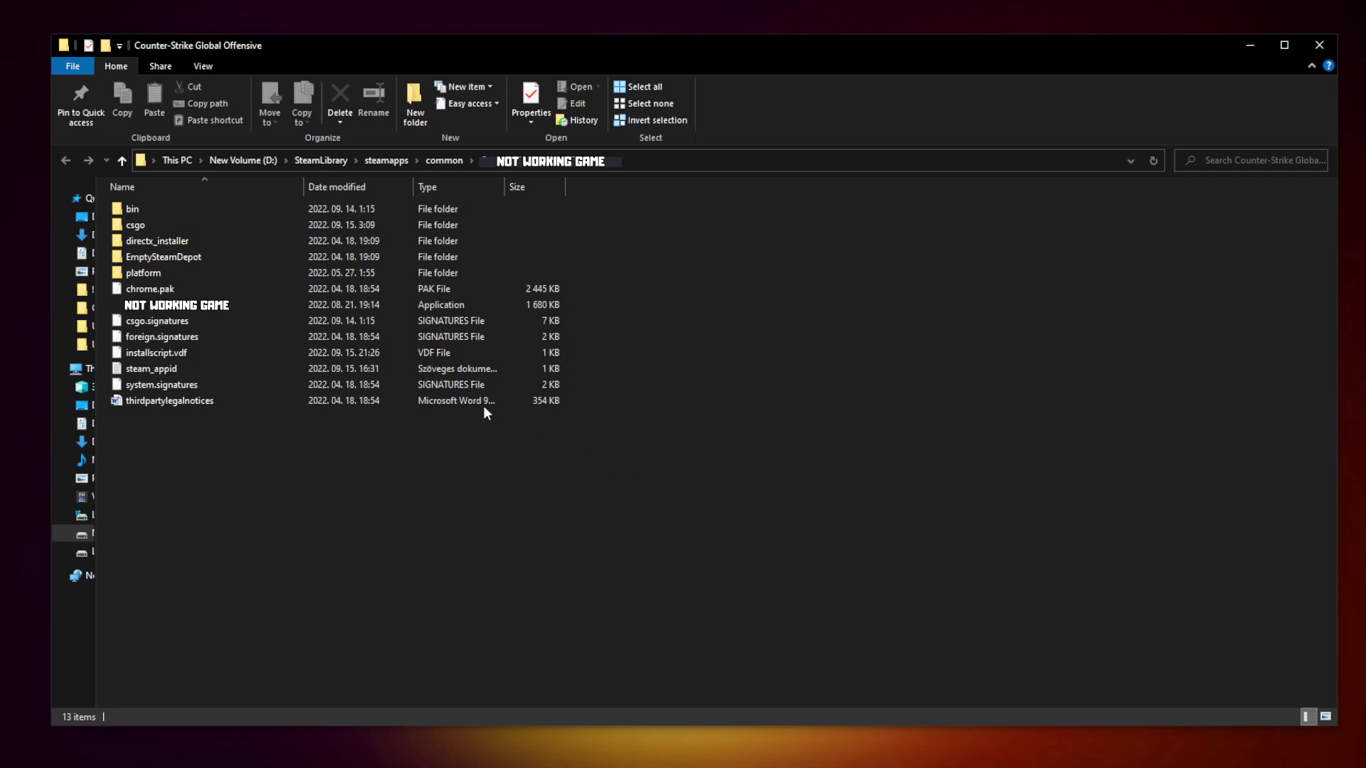
click(225, 309)
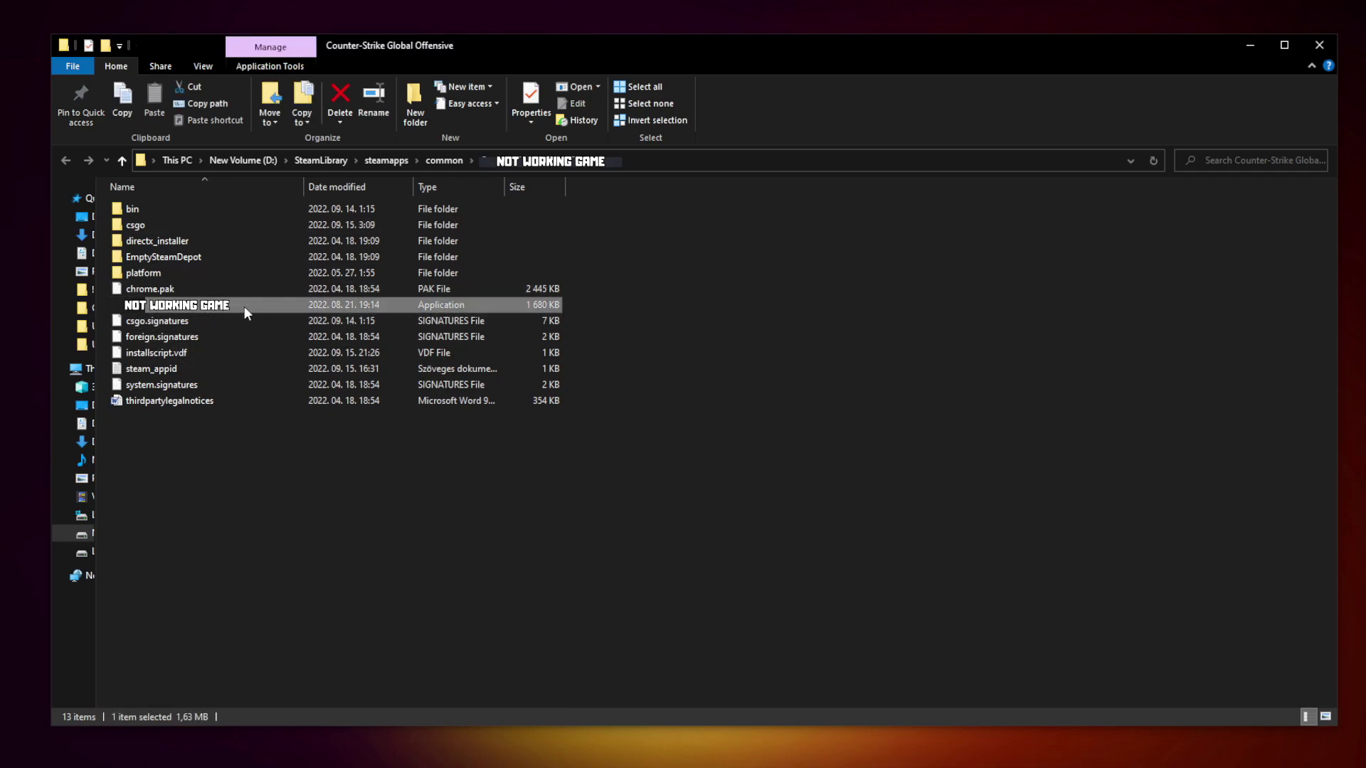
right_click(275, 312)
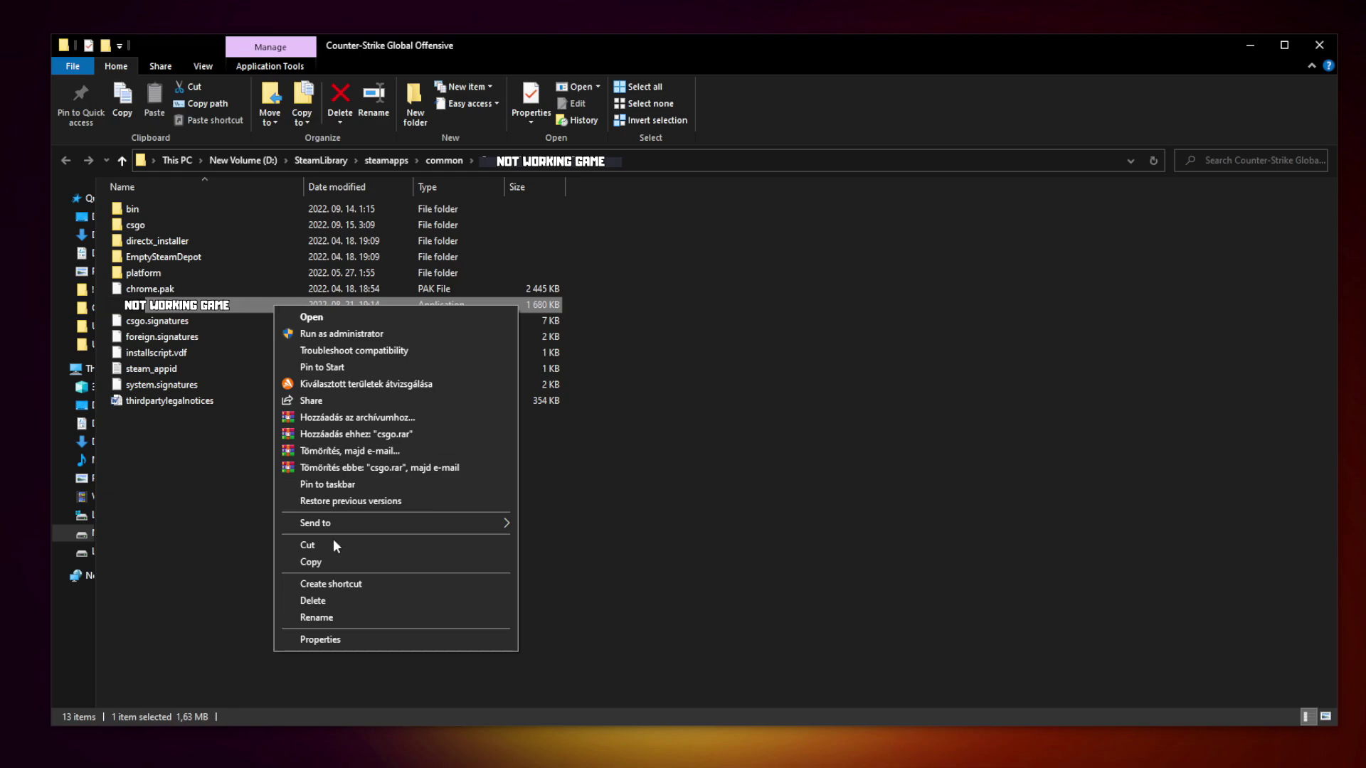
click(394, 637)
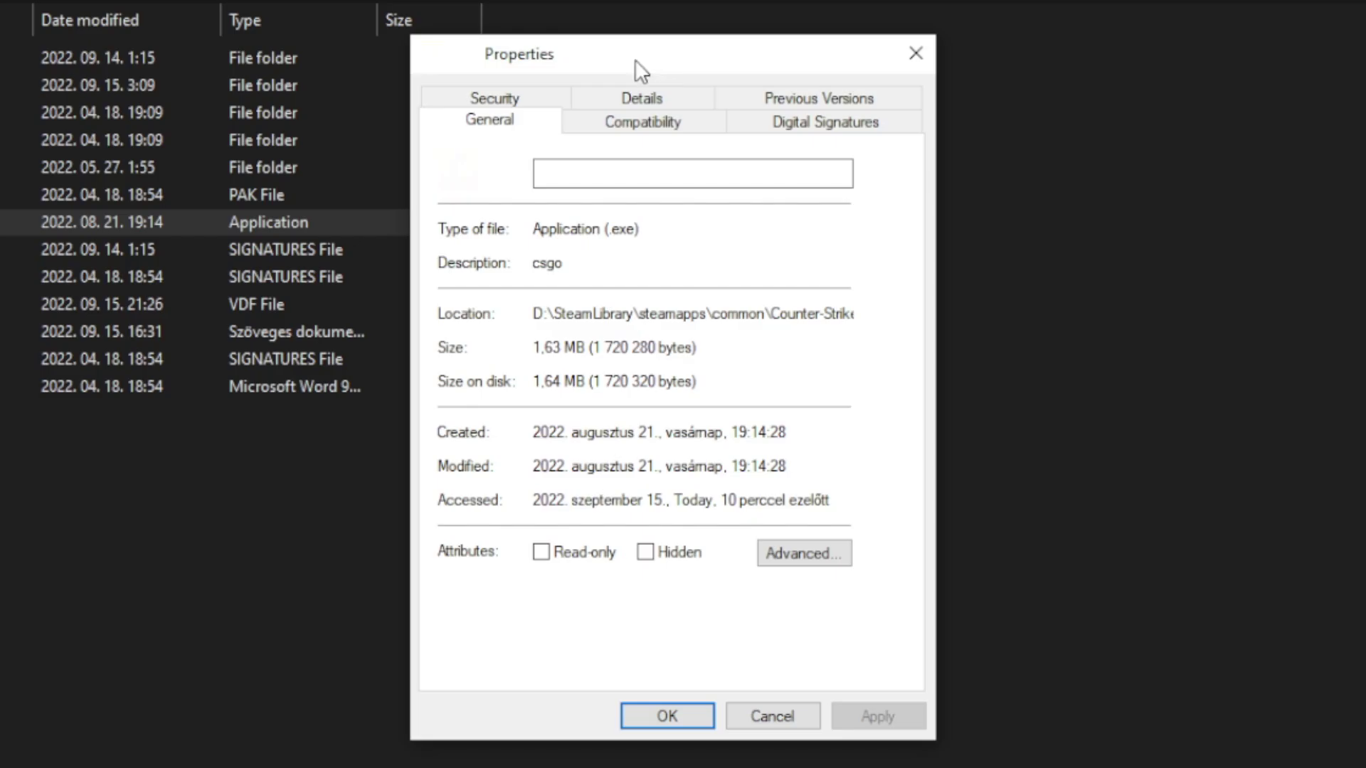
click(660, 135)
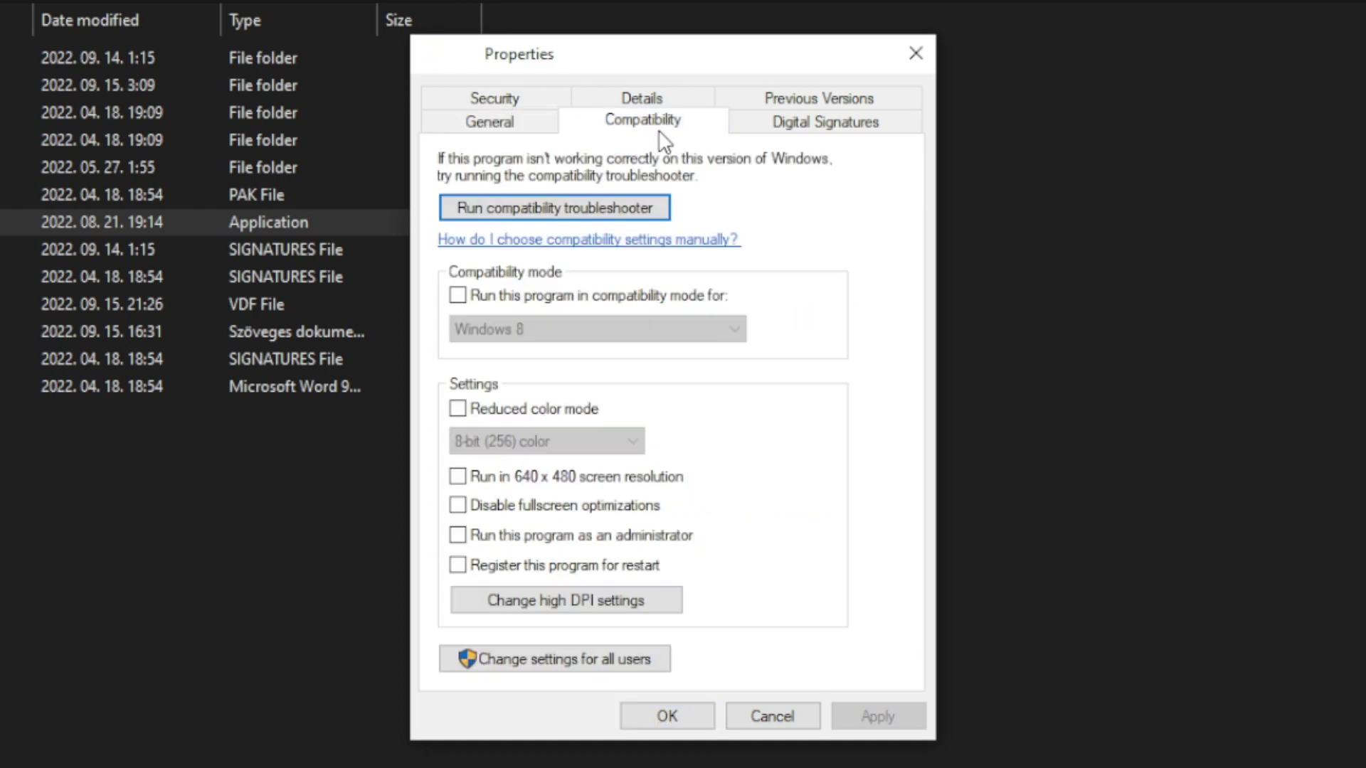
Enable Windows 8 compatibility mode, disable fullscreen optimizations and always run as administrator
click(474, 300)
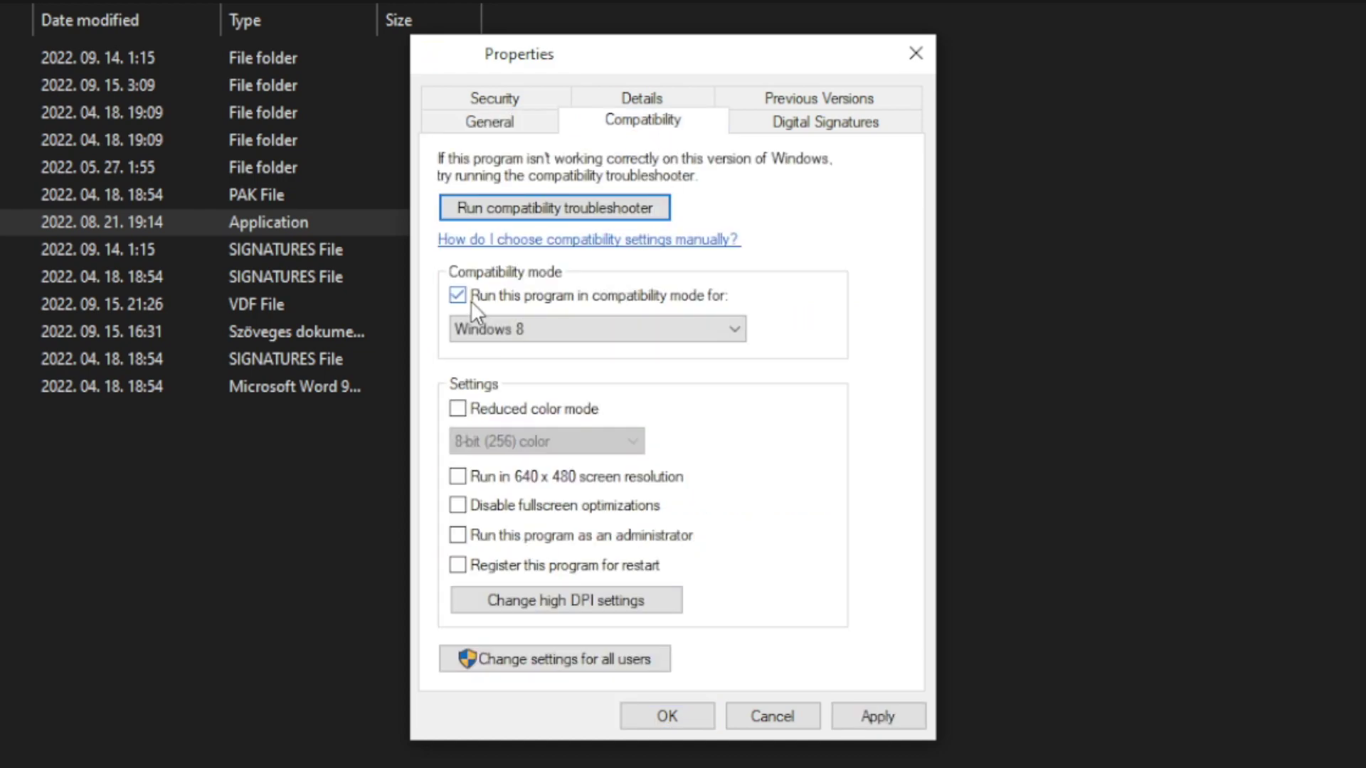
click(530, 321)
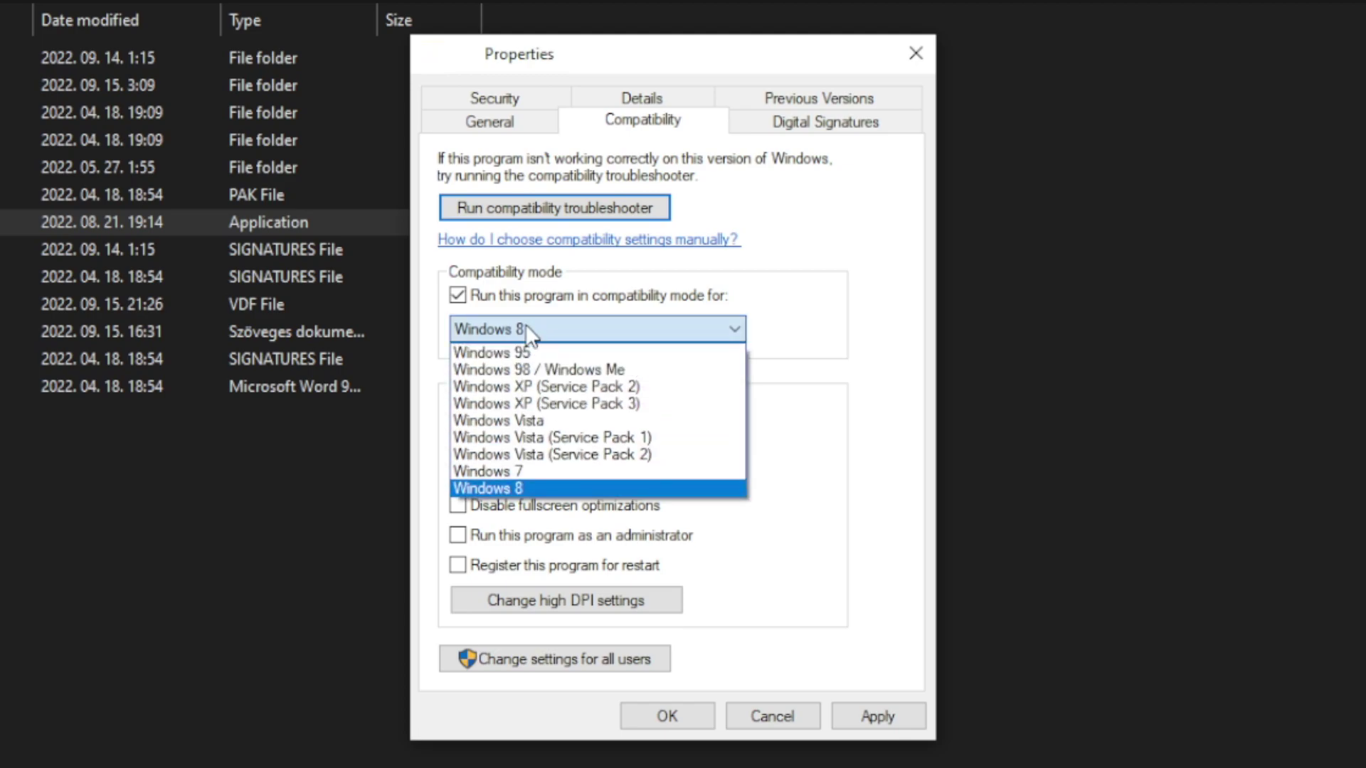
click(531, 485)
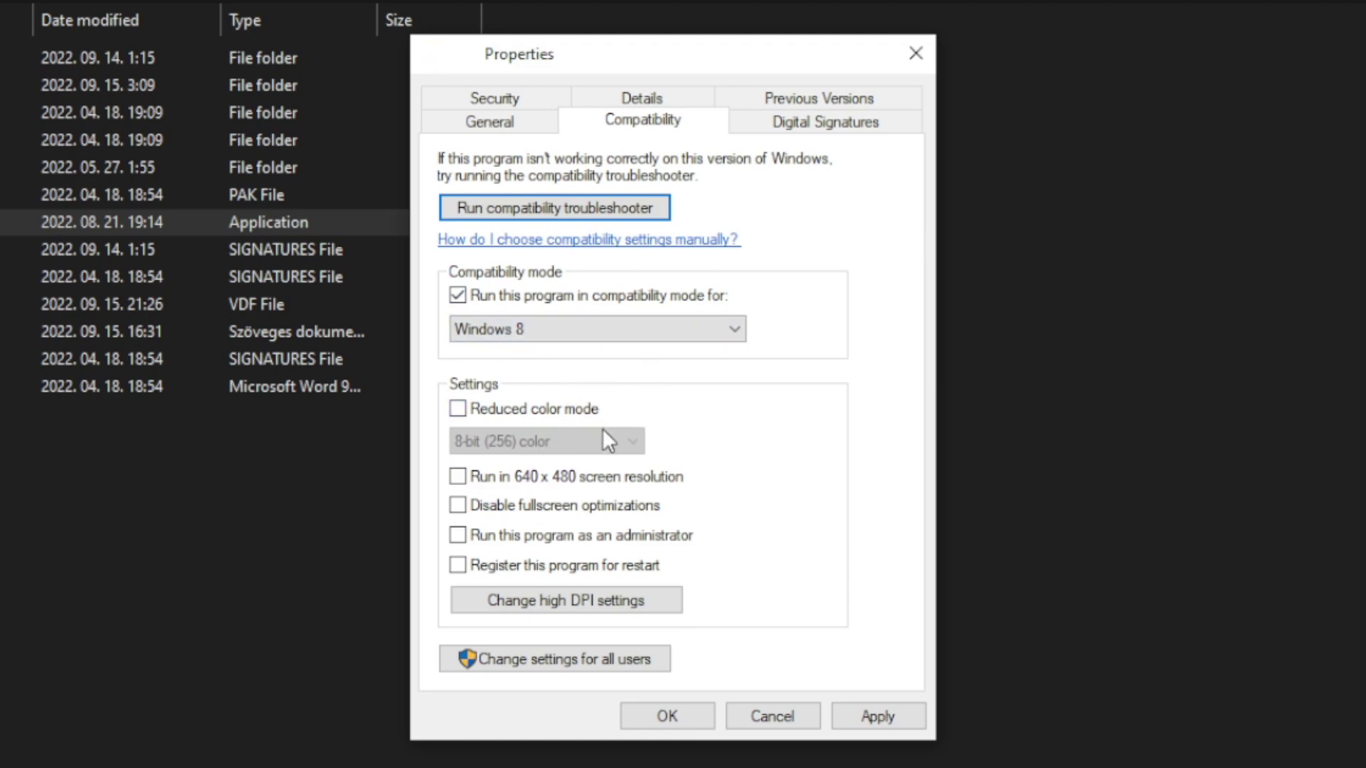
click(558, 511)
click(658, 542)
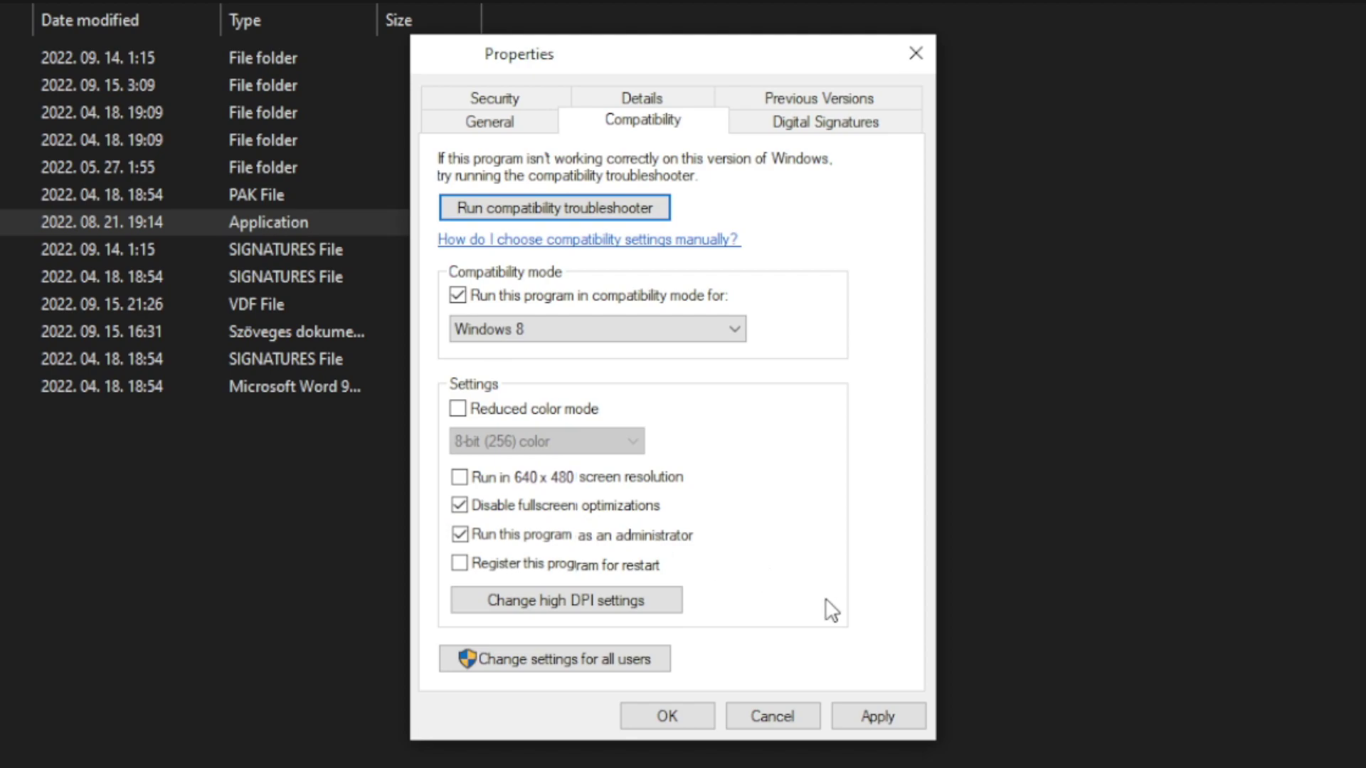
Apply the compatibility changes, then run a Windows Update check from Settings via 'updates' search
click(886, 718)
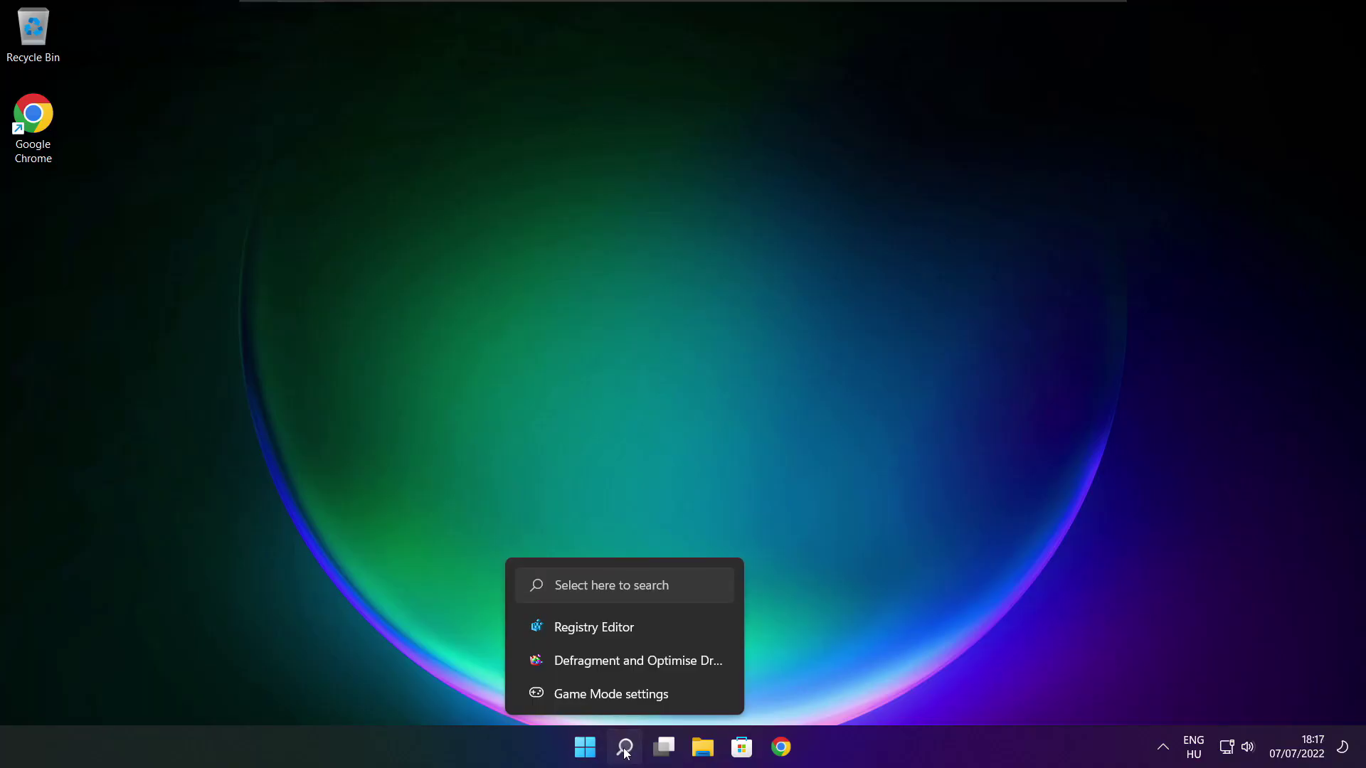
click(624, 746)
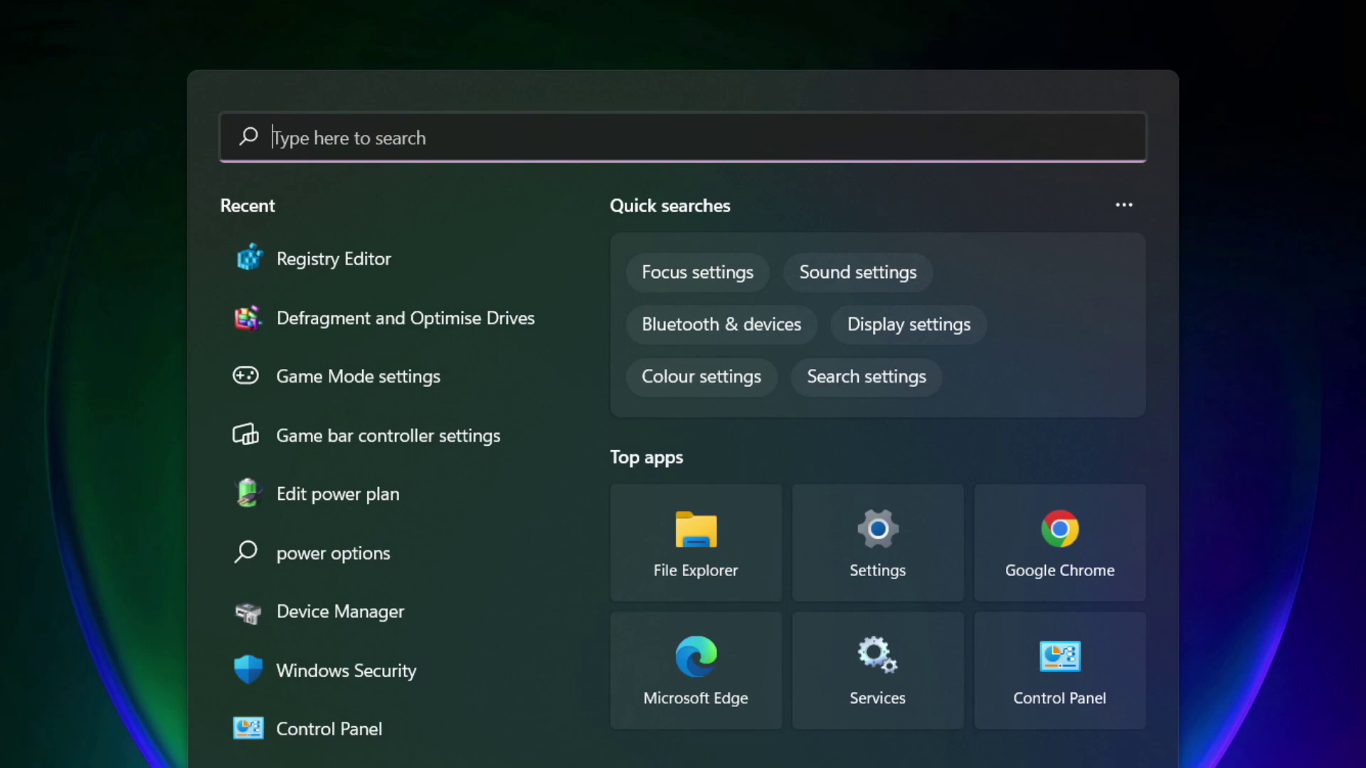
text(updates)
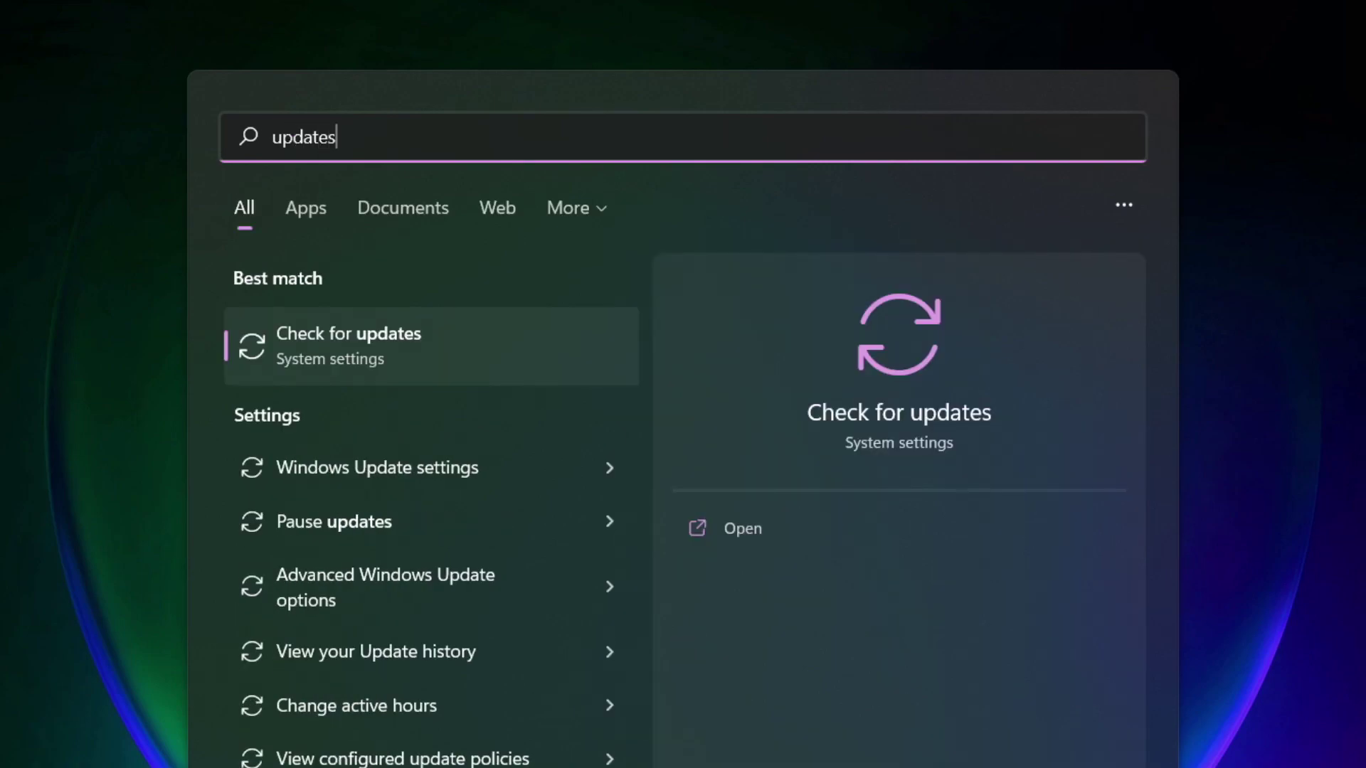
click(413, 347)
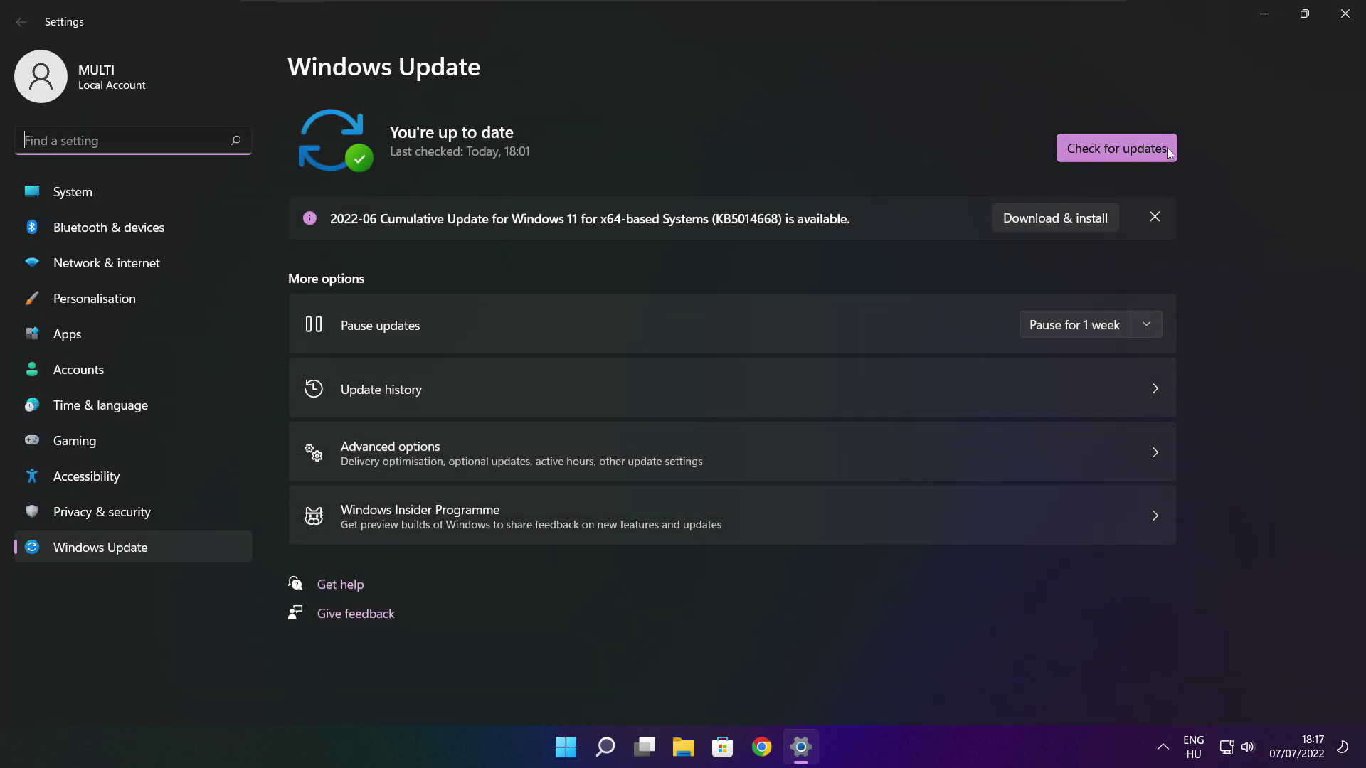
click(1117, 149)
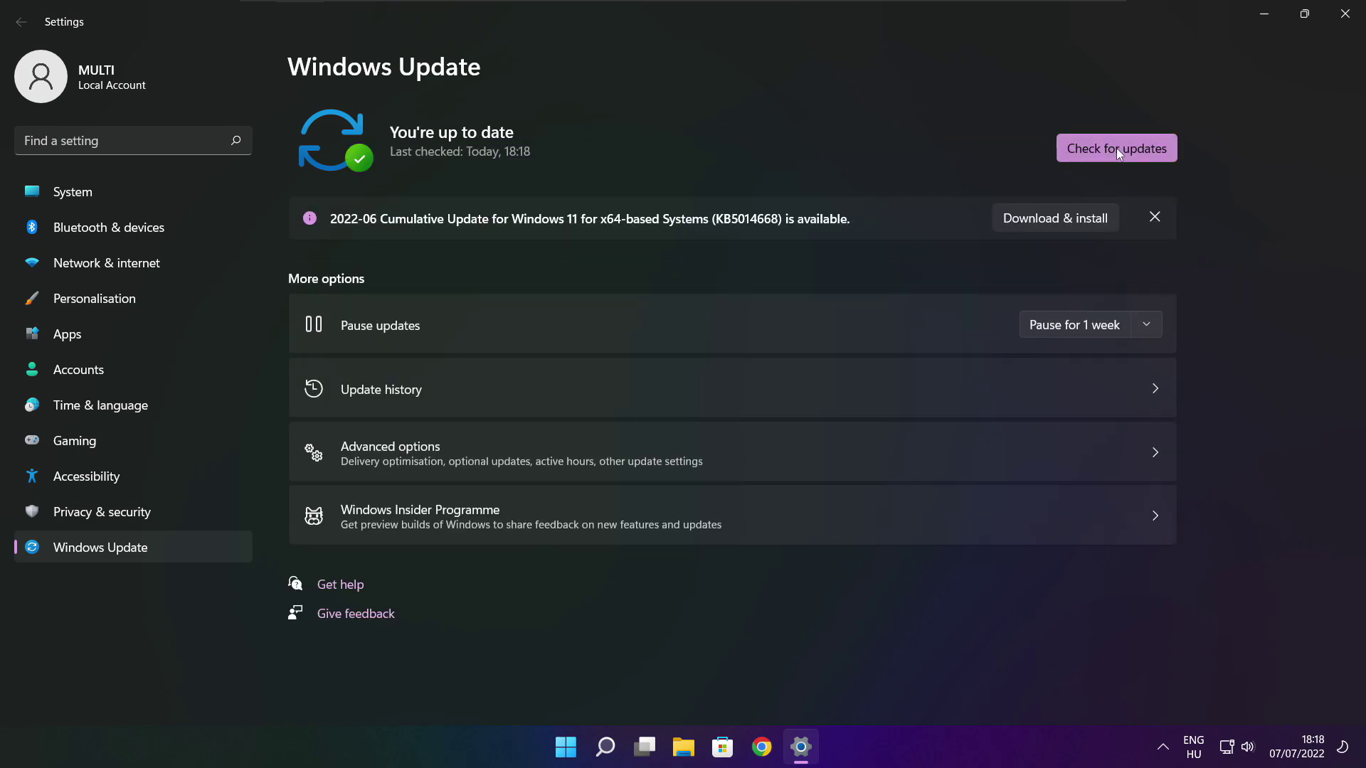
Close Settings and download dxwebsetup.exe from the DirectX End-User Runtime Web Installer page in Chrome
click(1345, 21)
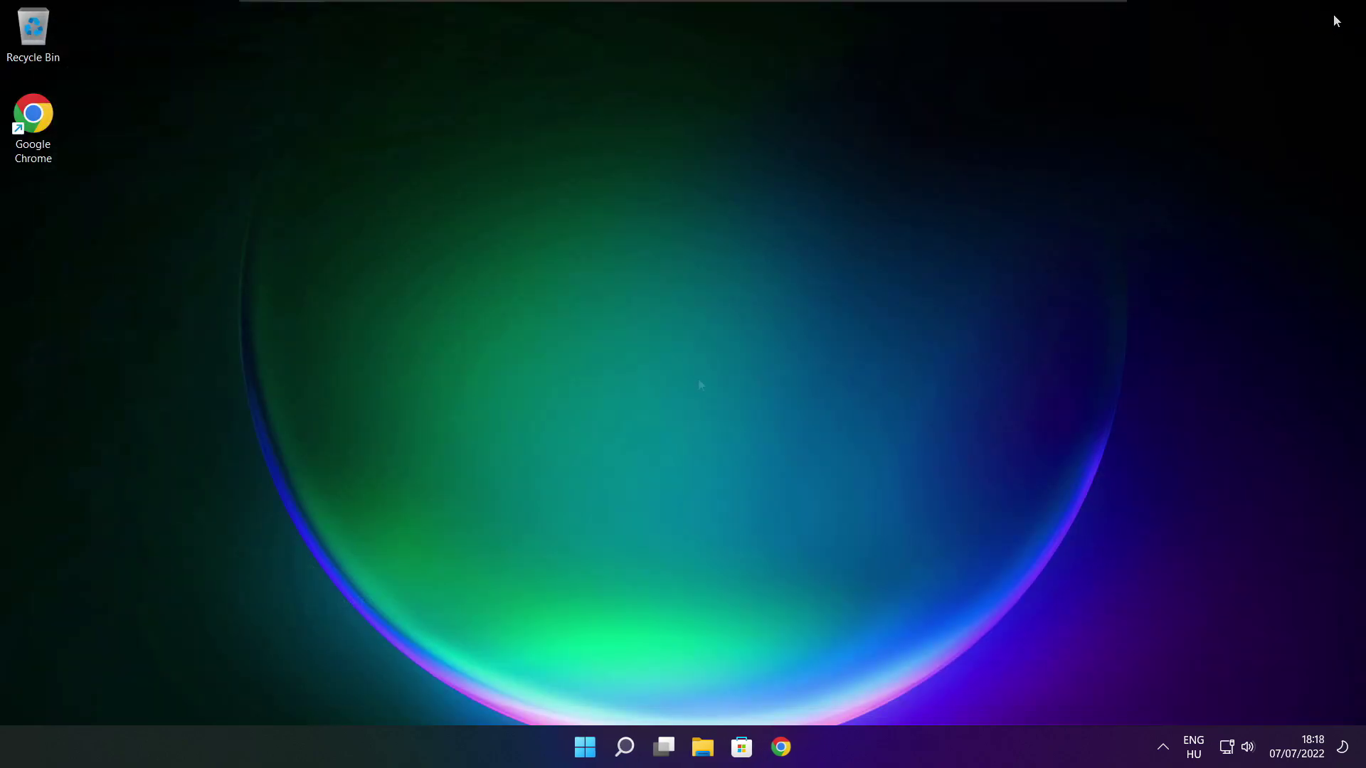
click(782, 750)
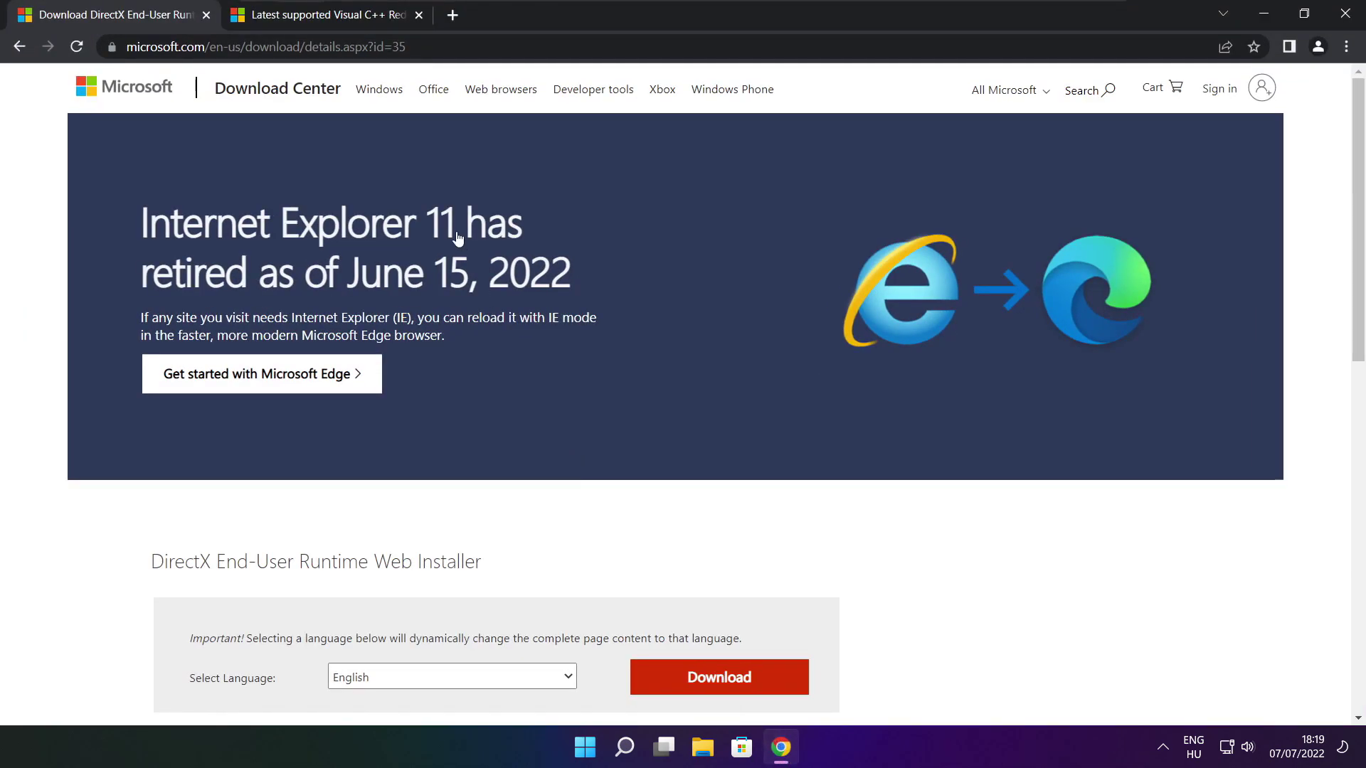
mouse_move(407, 47)
mouse_down()
mouse_move(126, 47)
mouse_move(407, 47)
mouse_up()
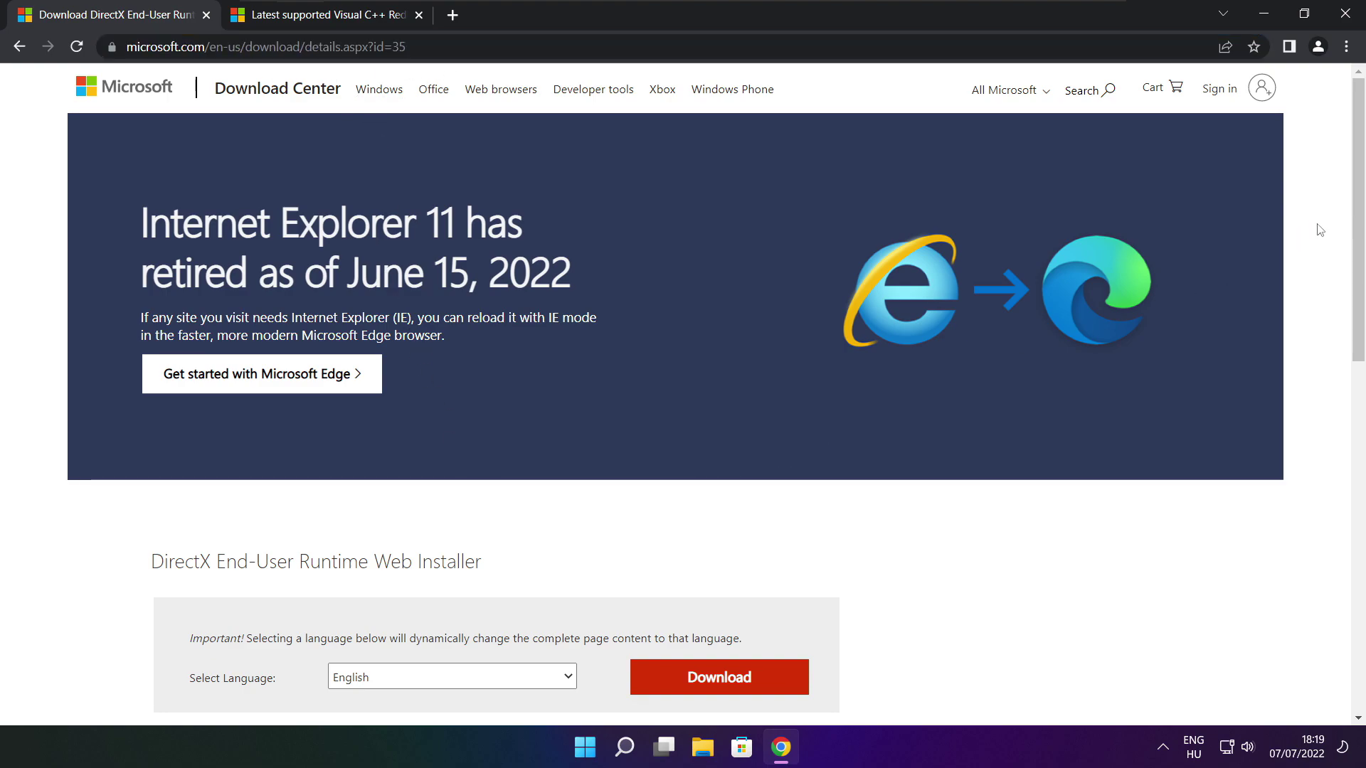
drag(1358, 202, 1354, 313)
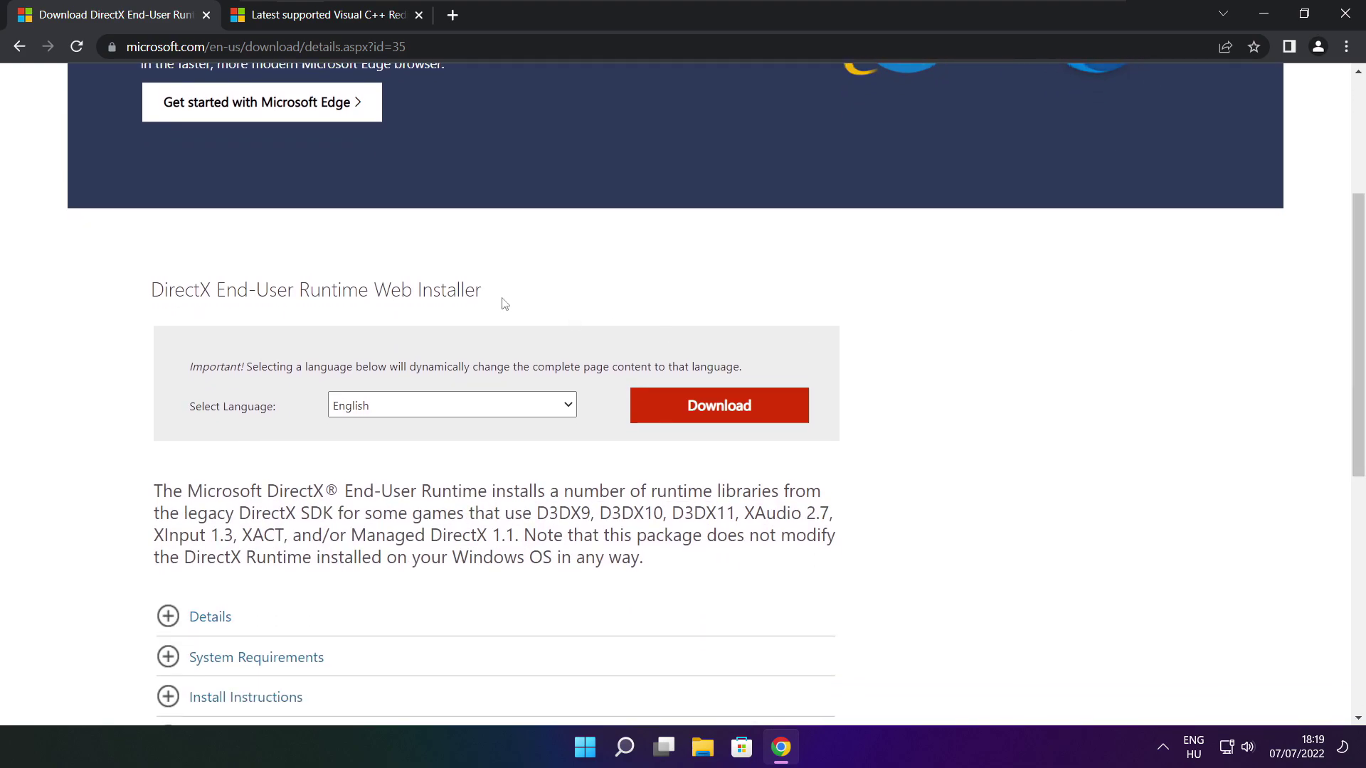
drag(503, 297, 294, 291)
click(582, 301)
click(724, 409)
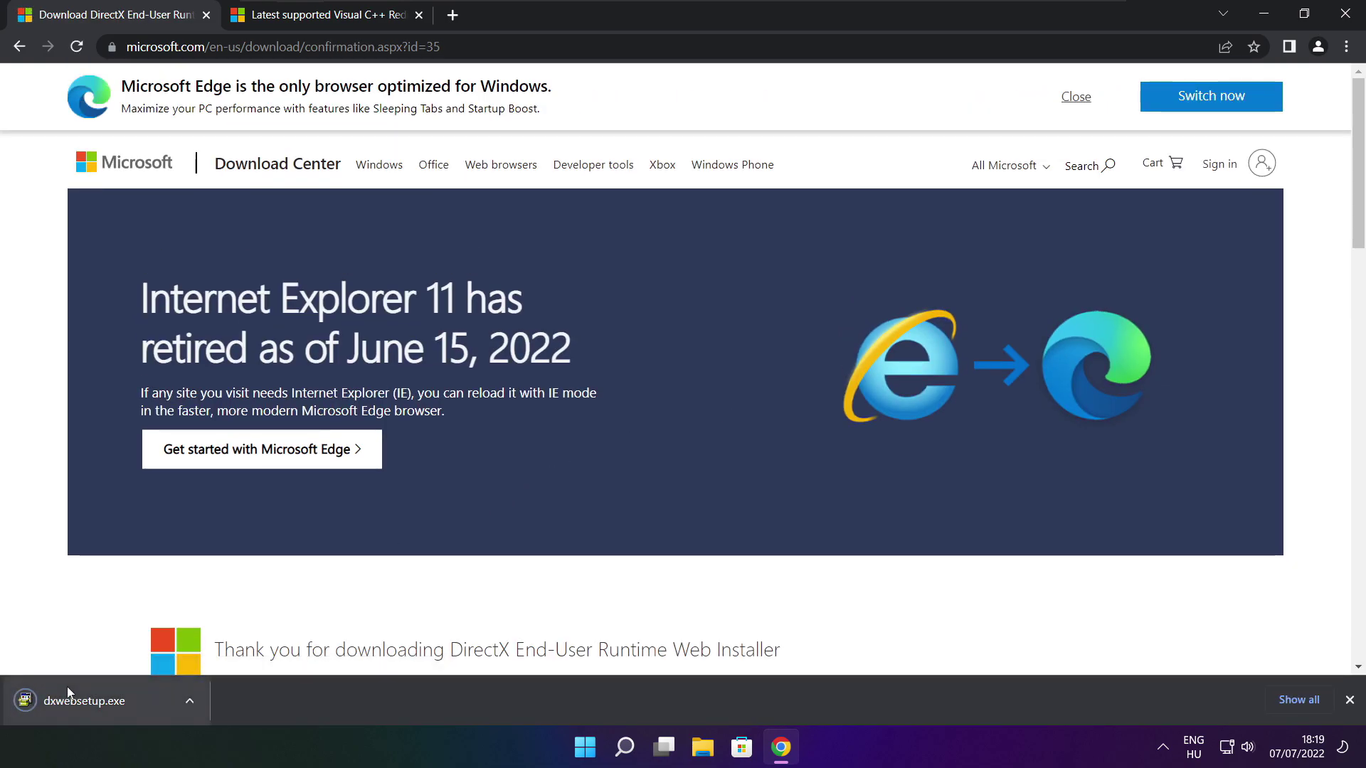
Run dxwebsetup.exe, accept the license, skip the Bing Bar and install the DirectX components
click(128, 701)
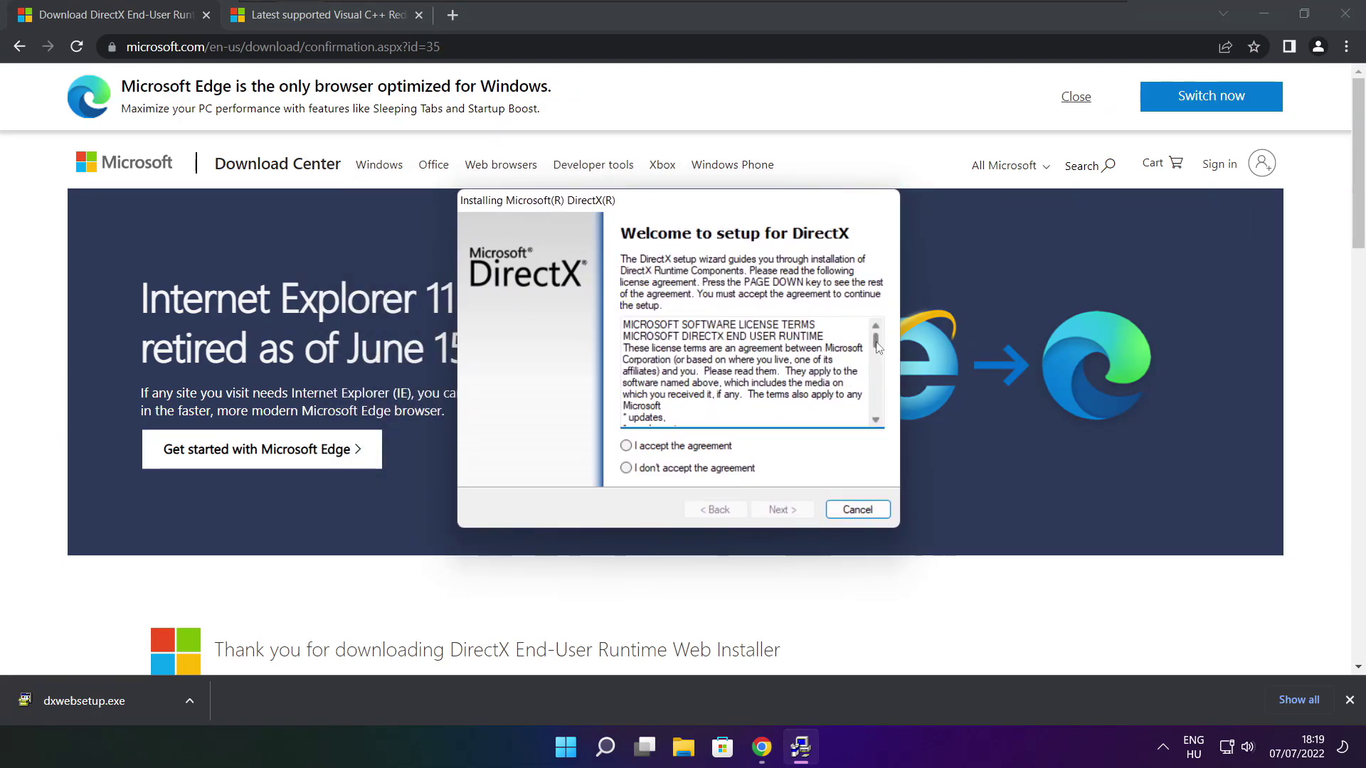
drag(876, 344, 874, 427)
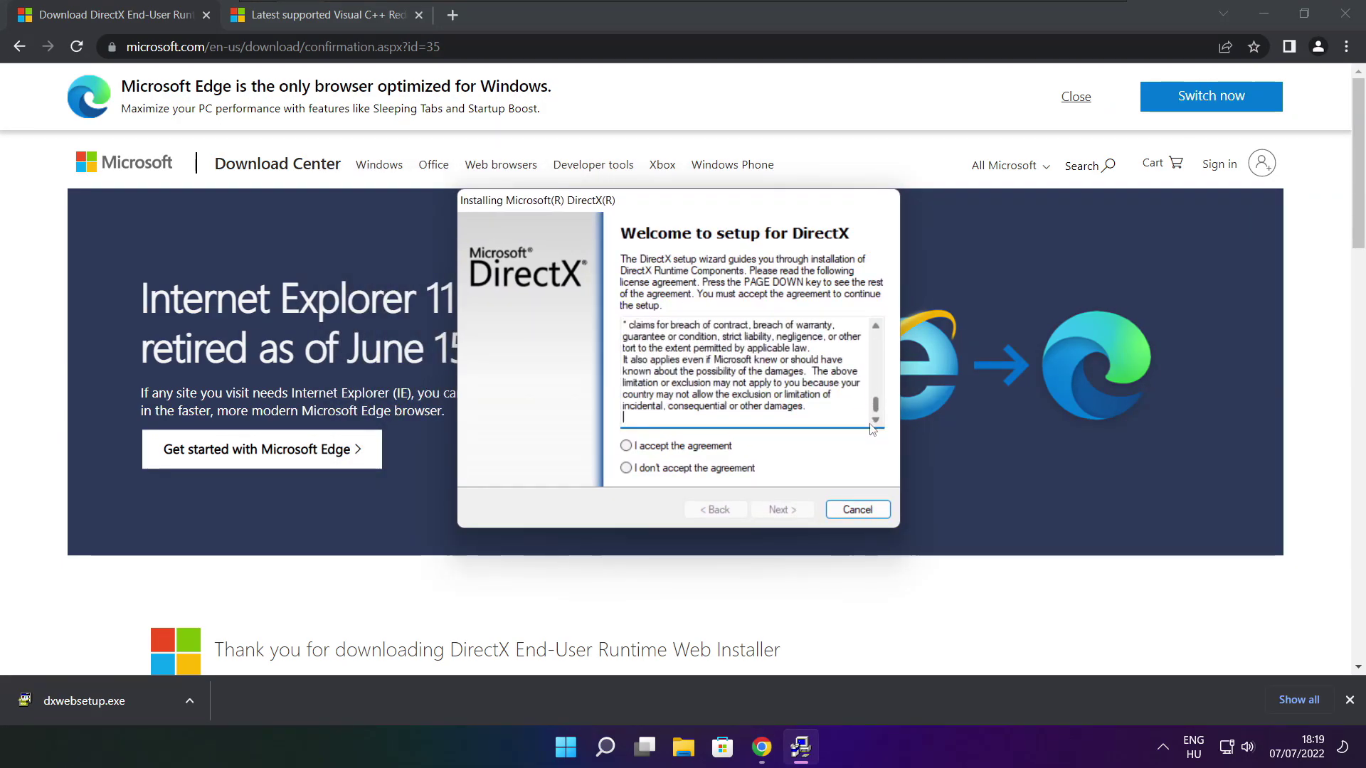
click(653, 445)
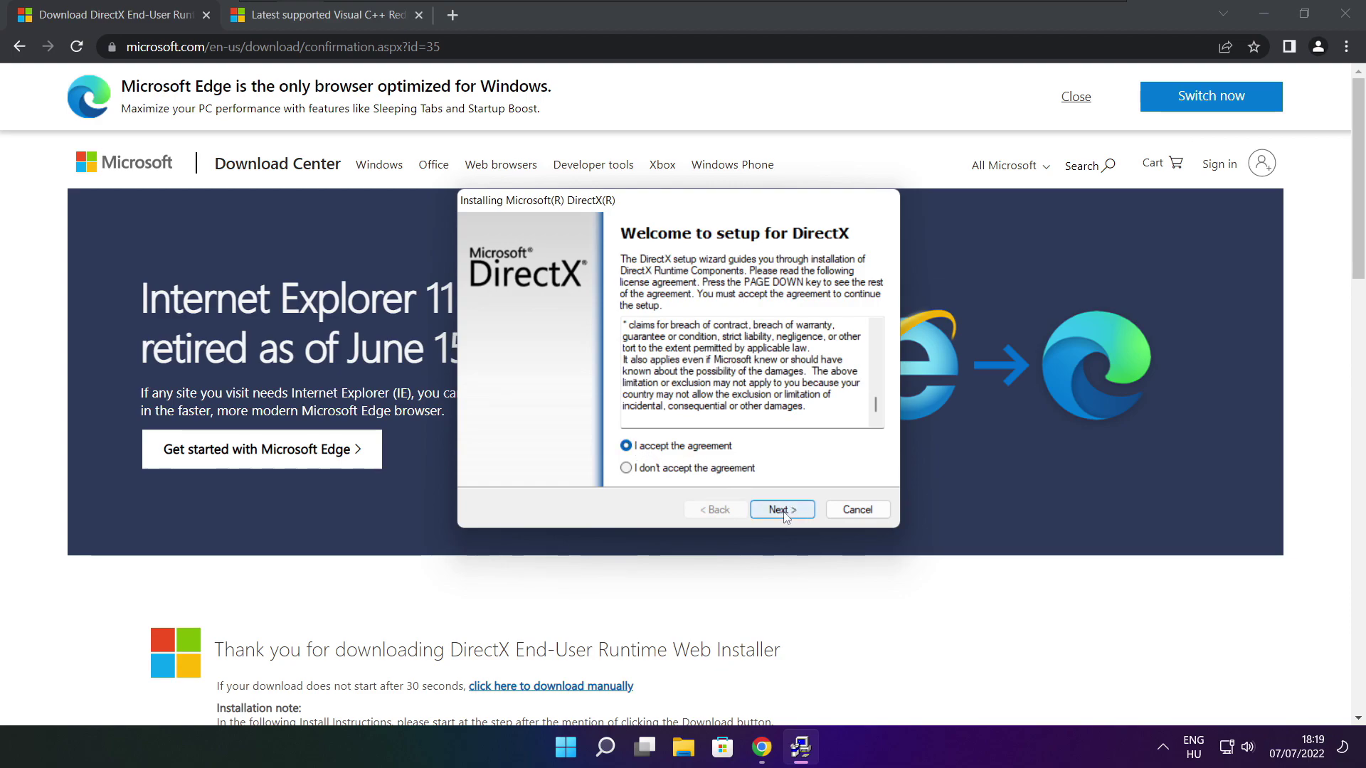
click(782, 509)
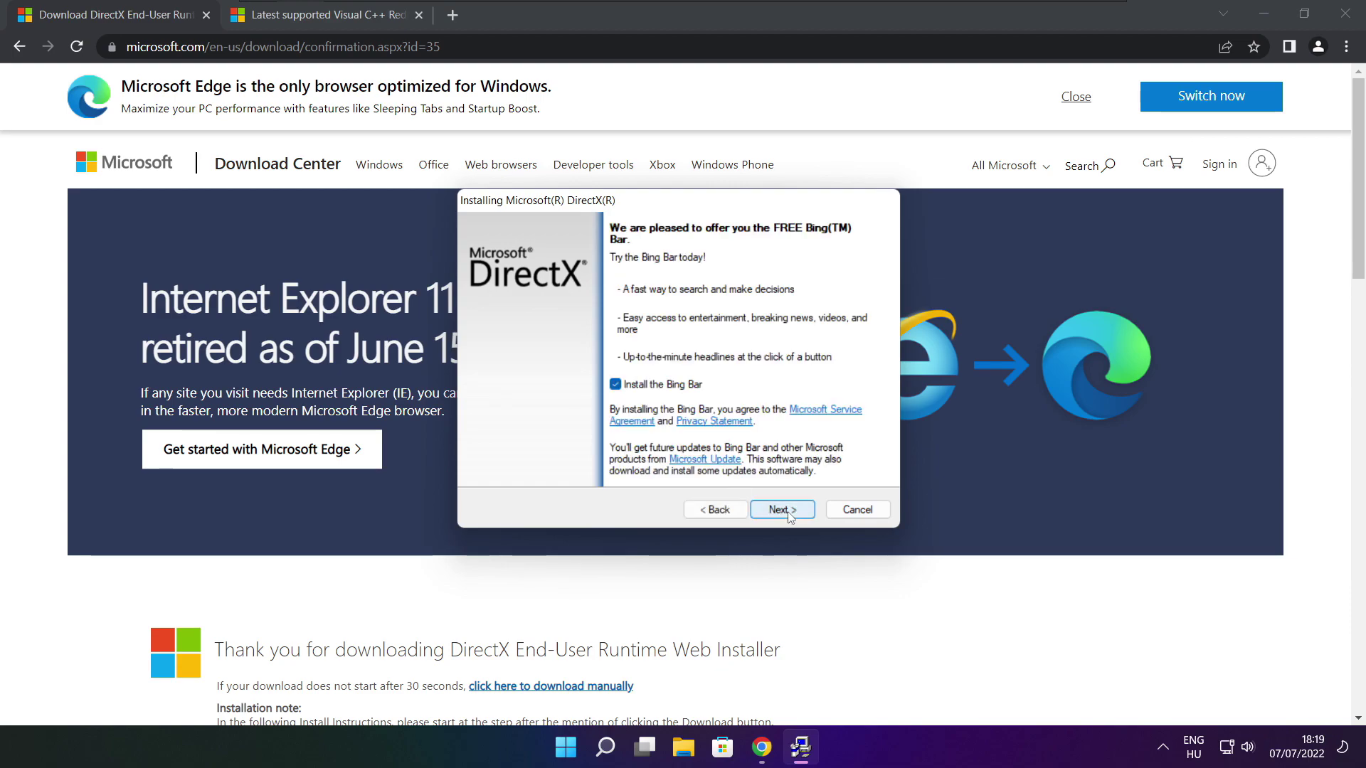
click(614, 385)
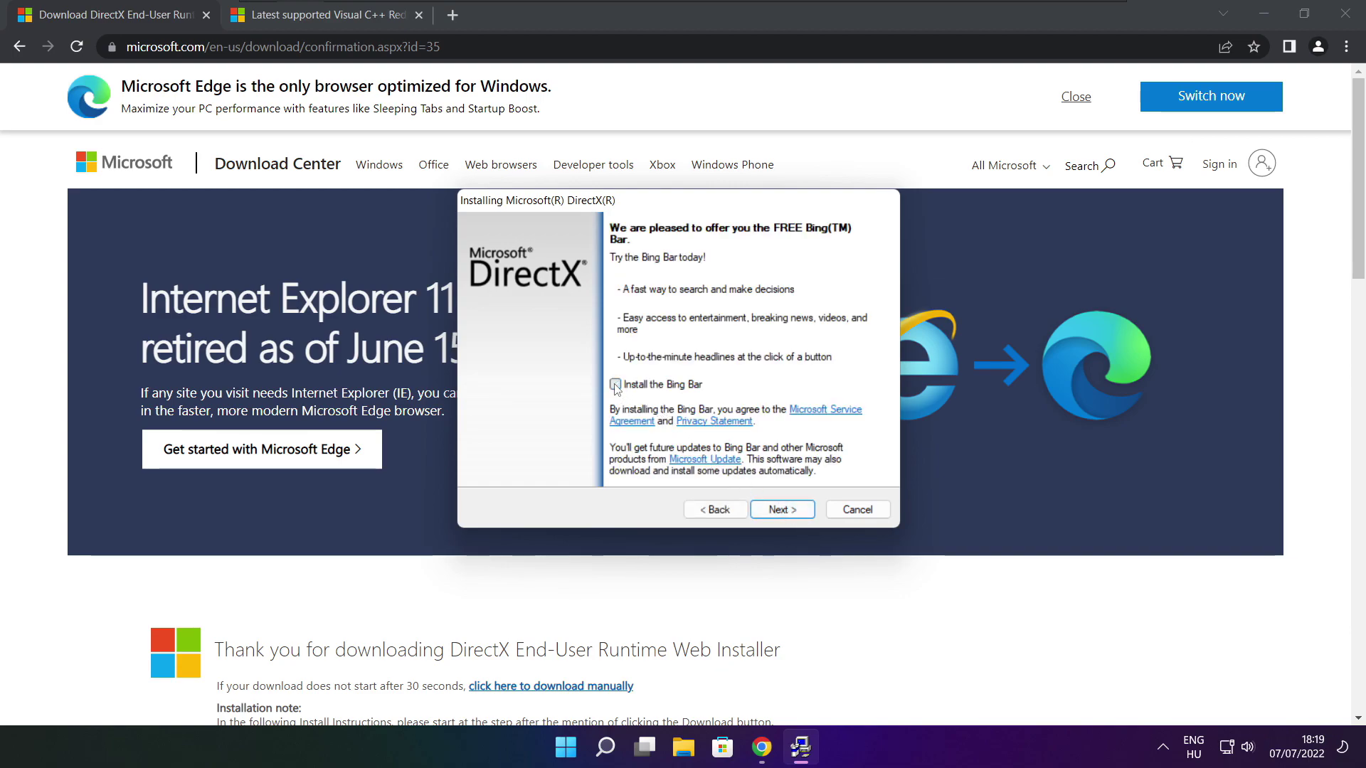
click(797, 517)
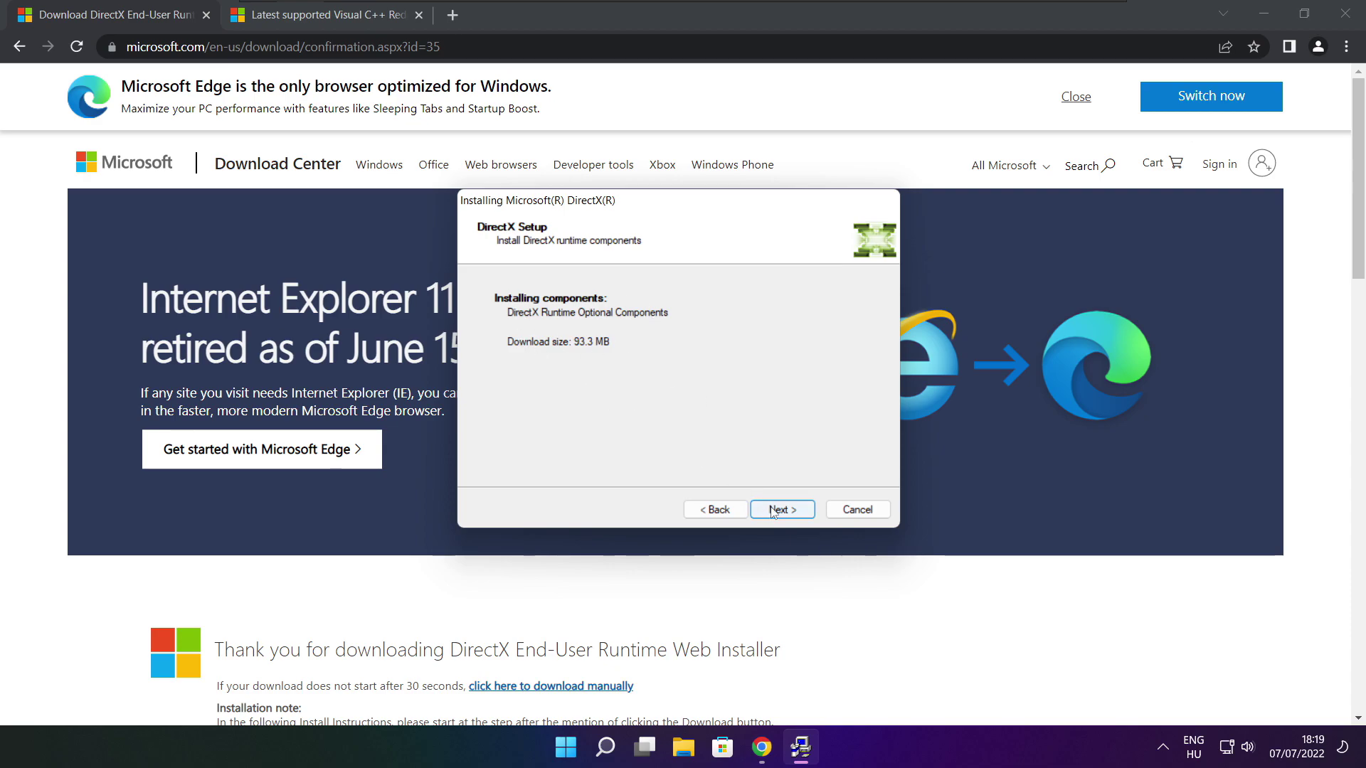
click(782, 510)
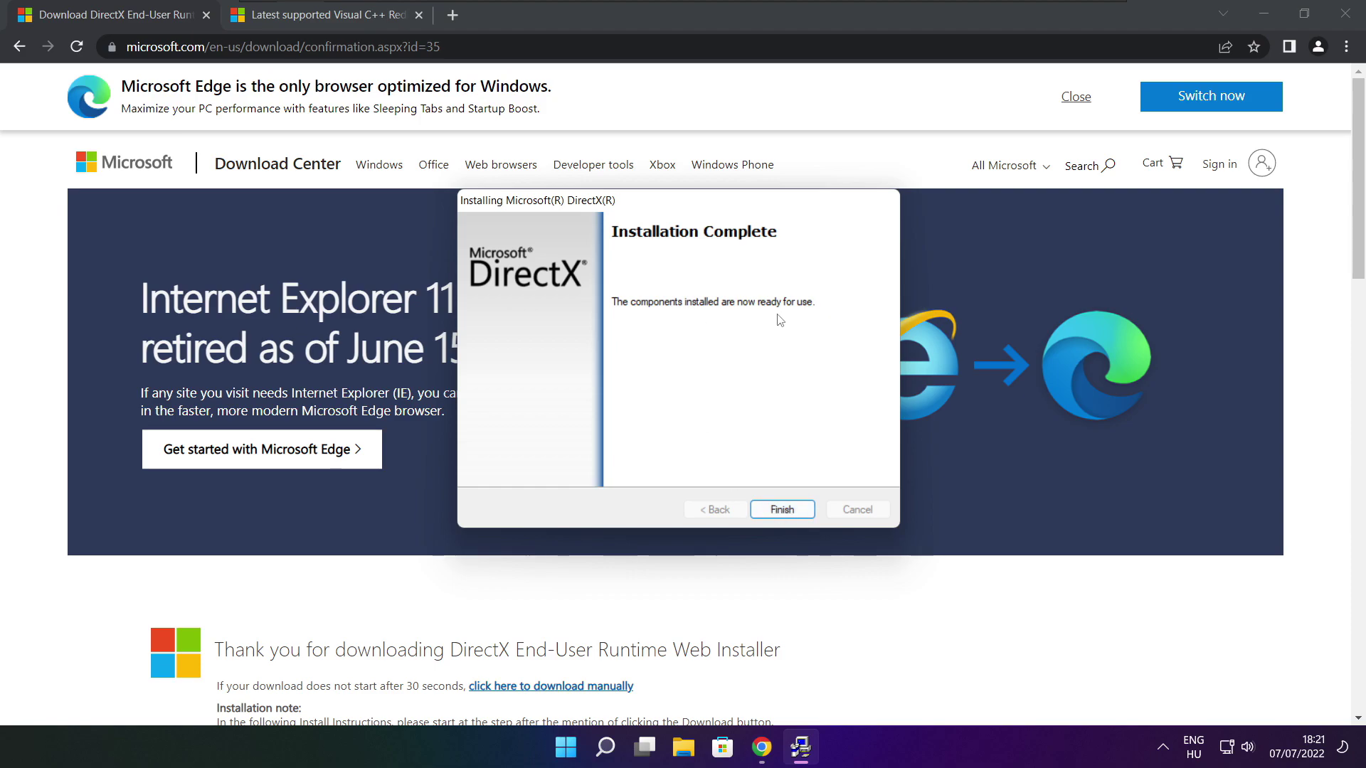
Close the DirectX installer and its page, and find the Visual C++ Redistributable download table
click(785, 510)
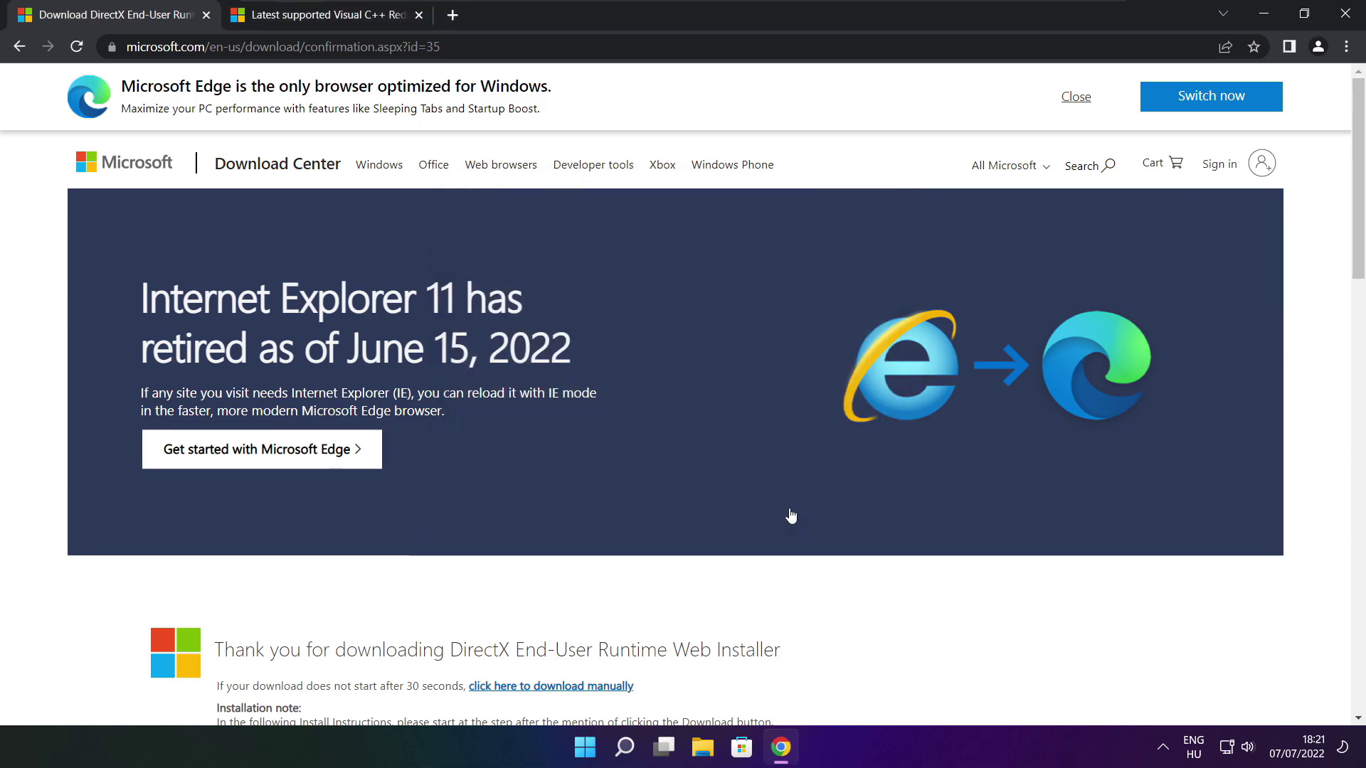
click(206, 17)
drag(589, 46, 640, 51)
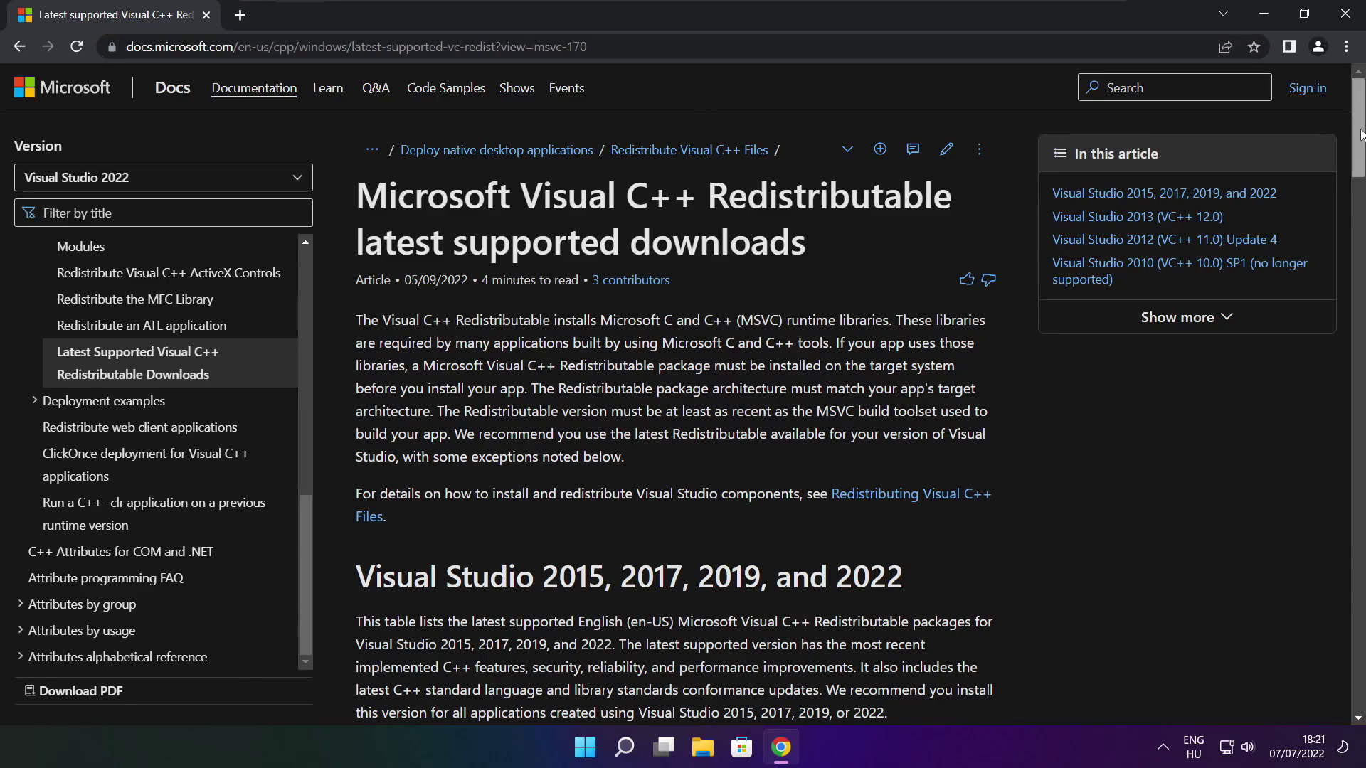
scroll(1349, 199, down, 5)
scroll(1349, 199, down, 2)
scroll(874, 282, up, 2)
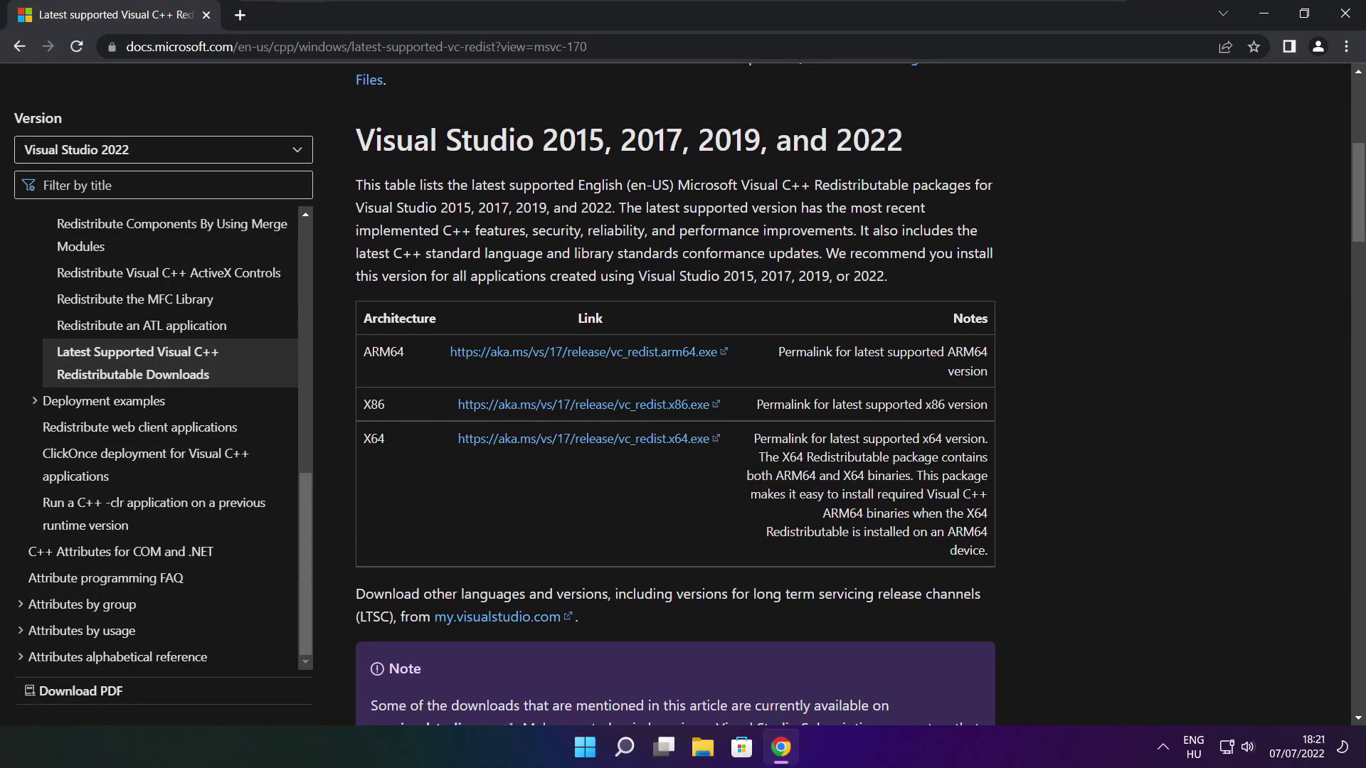
drag(361, 352, 918, 491)
click(918, 491)
Download the ARM64, X86 and X64 Visual C++ Redistributables and launch VC_redist.arm64.exe
click(566, 358)
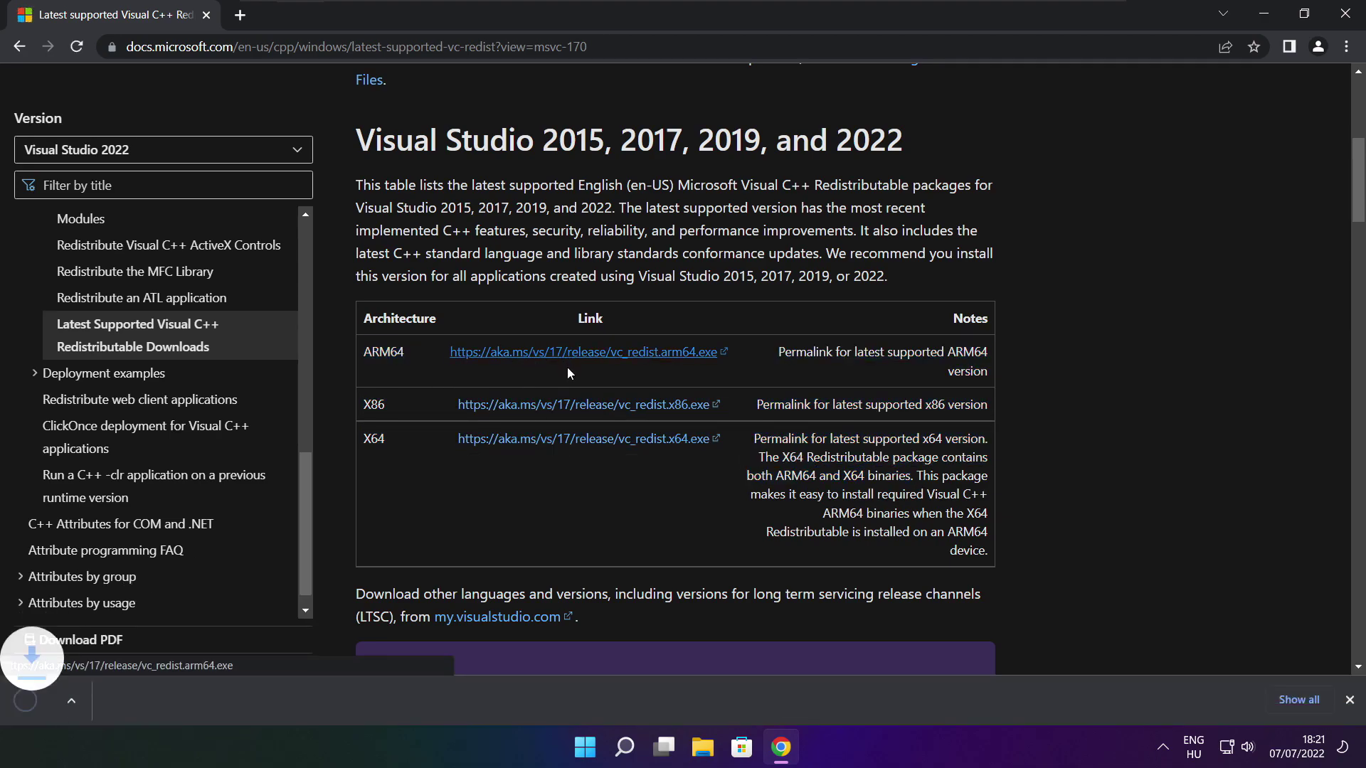
click(564, 407)
click(563, 438)
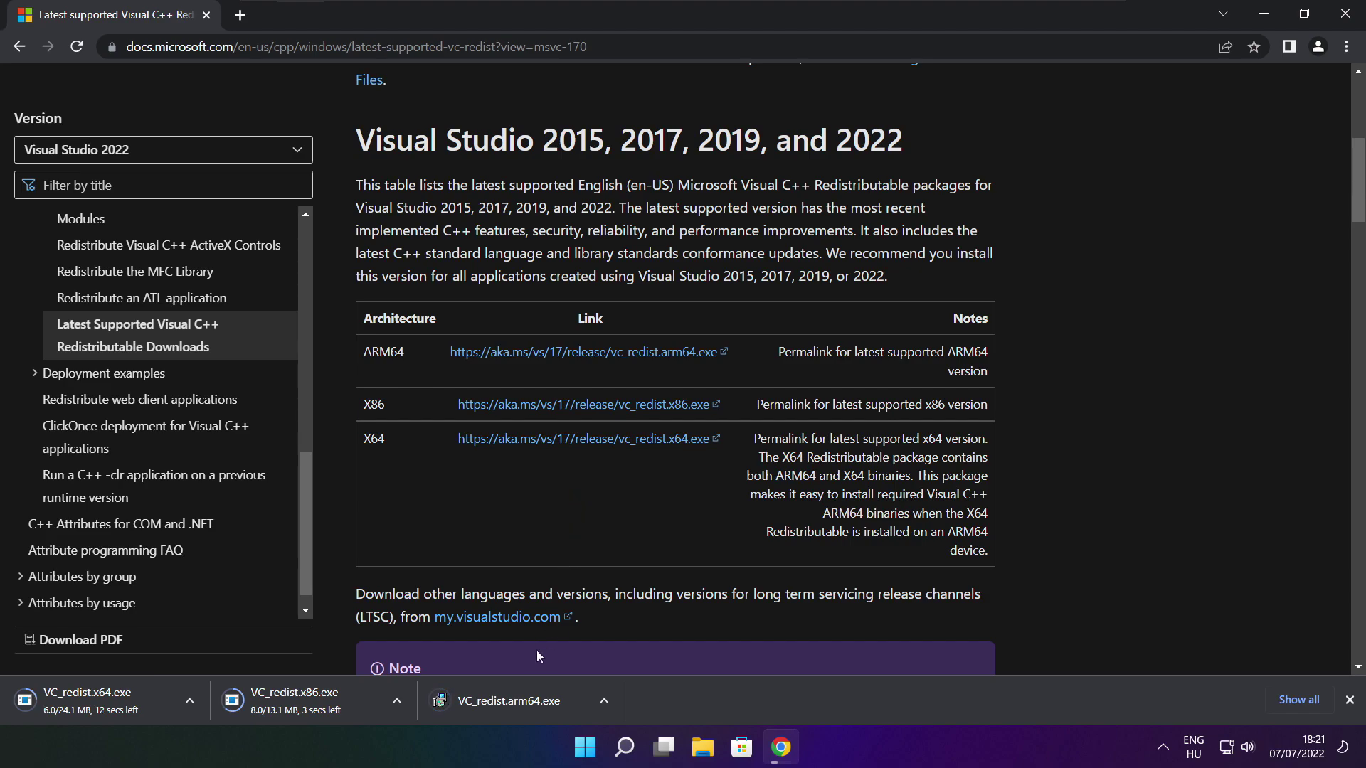
click(519, 703)
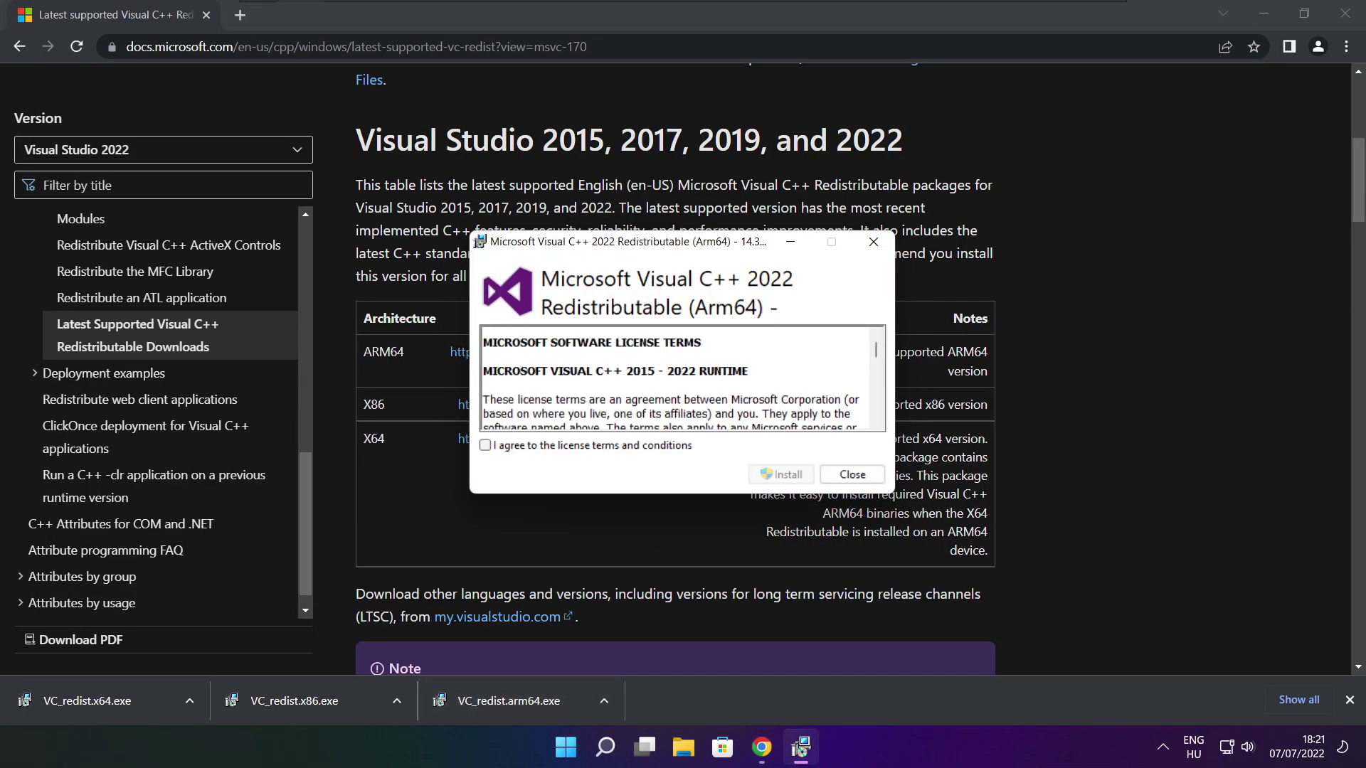
Try installing the ARM64 redistributable after agreeing to its license, then dismiss the failed setup
drag(877, 354, 877, 416)
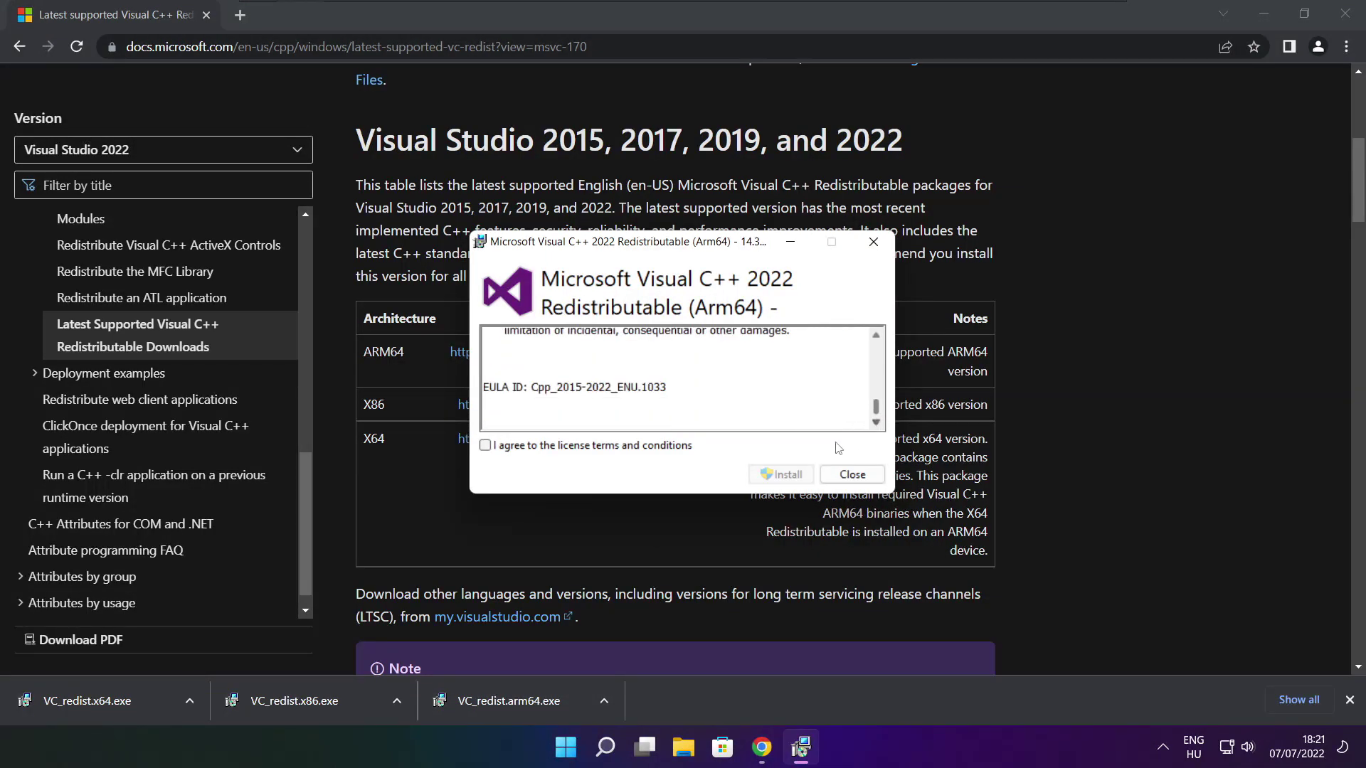
click(485, 446)
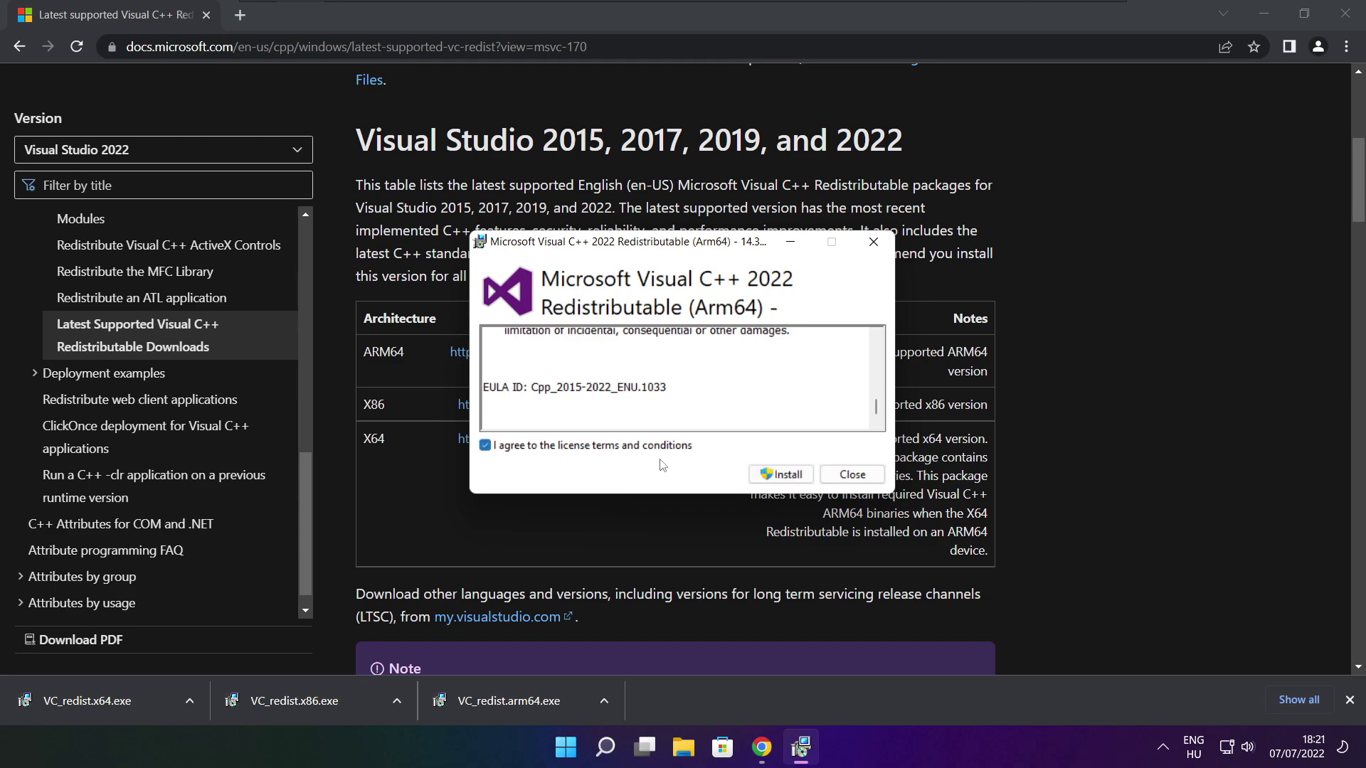
click(779, 474)
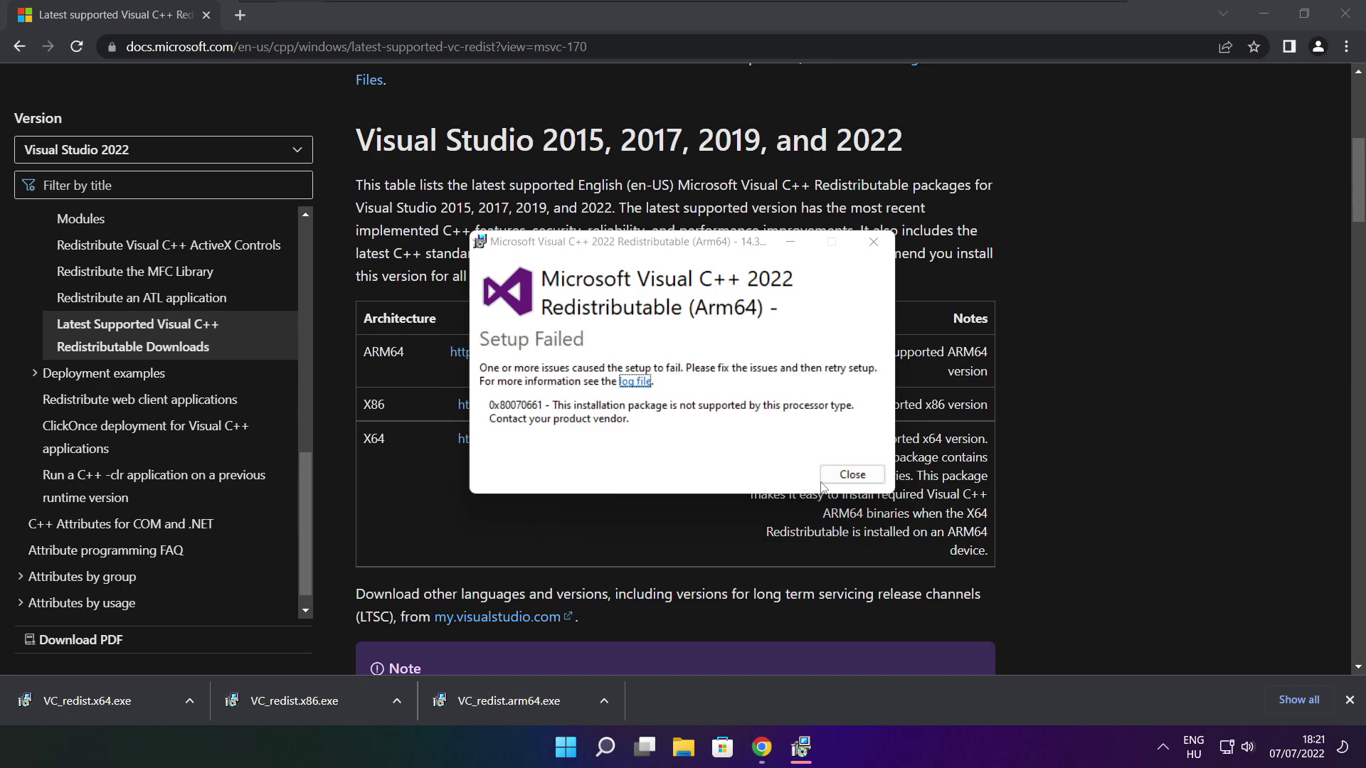
click(825, 481)
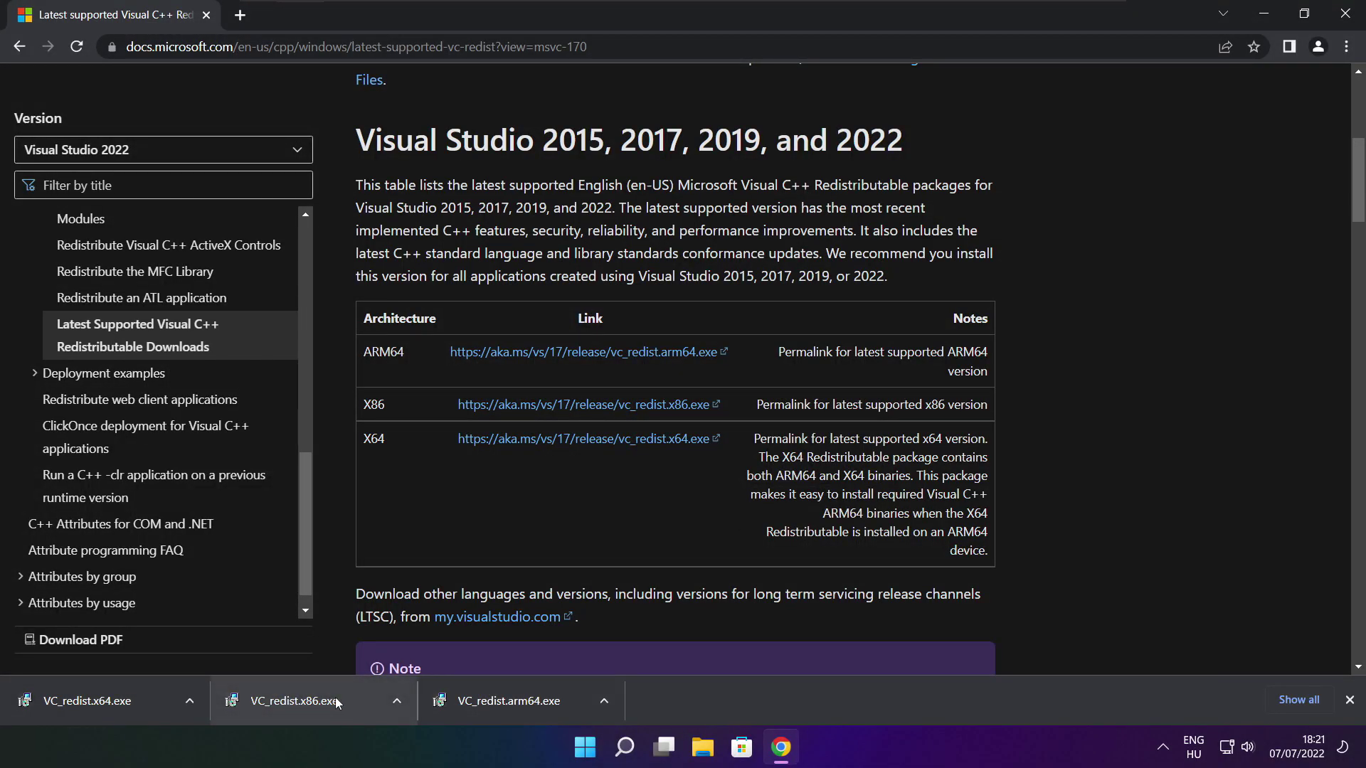
Install the x86 Visual C++ Redistributable 14.32.31332 and close its installer
click(322, 700)
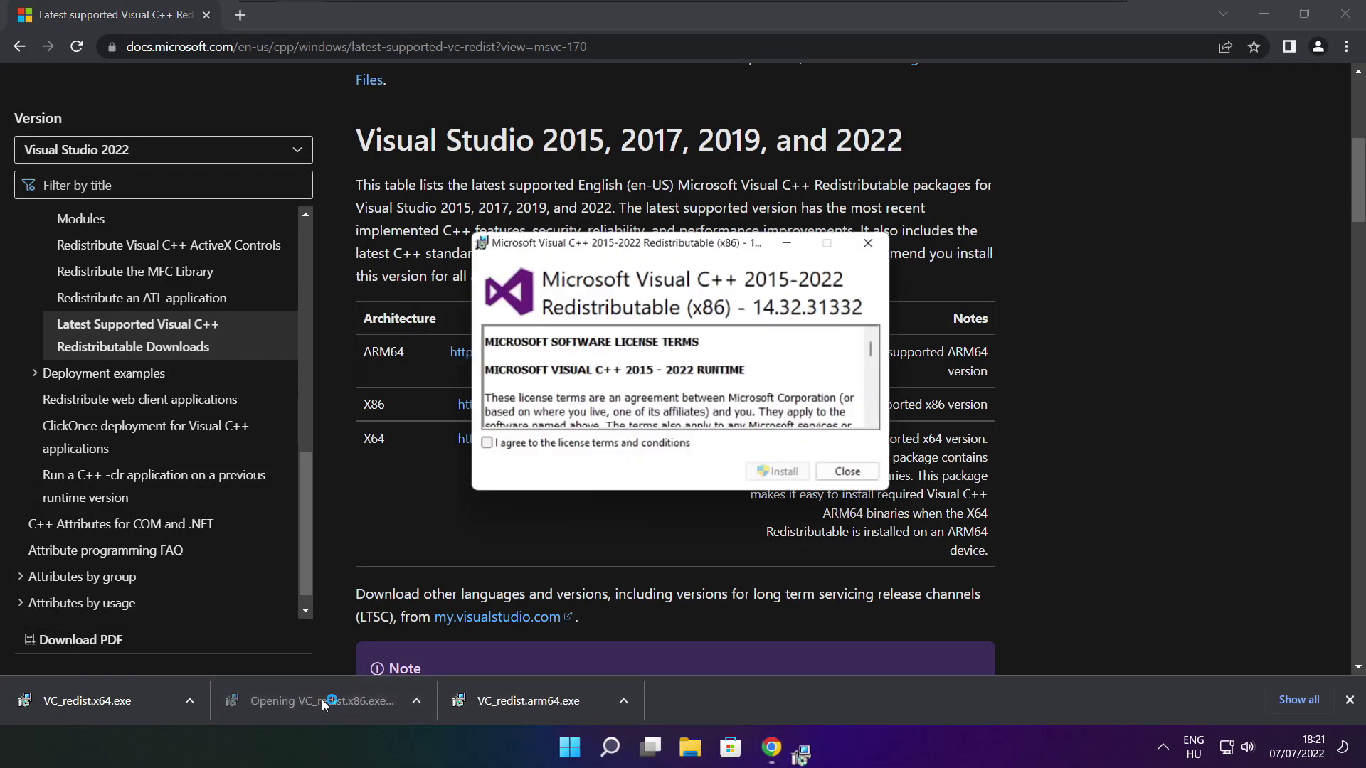
drag(876, 350, 875, 414)
click(485, 445)
click(782, 474)
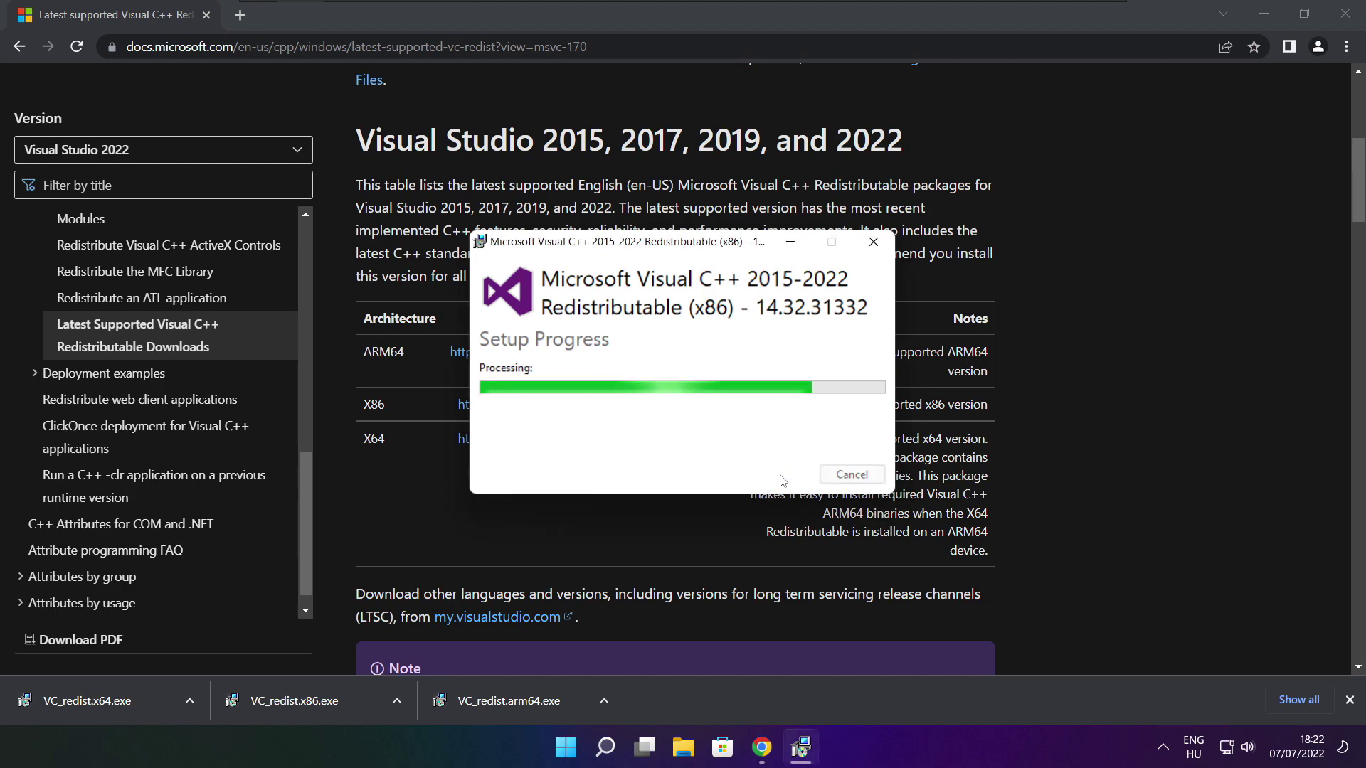
click(852, 474)
Install the x64 Visual C++ 2015-2022 Redistributable 14.32.31332 after accepting the license, then close the installer
click(114, 701)
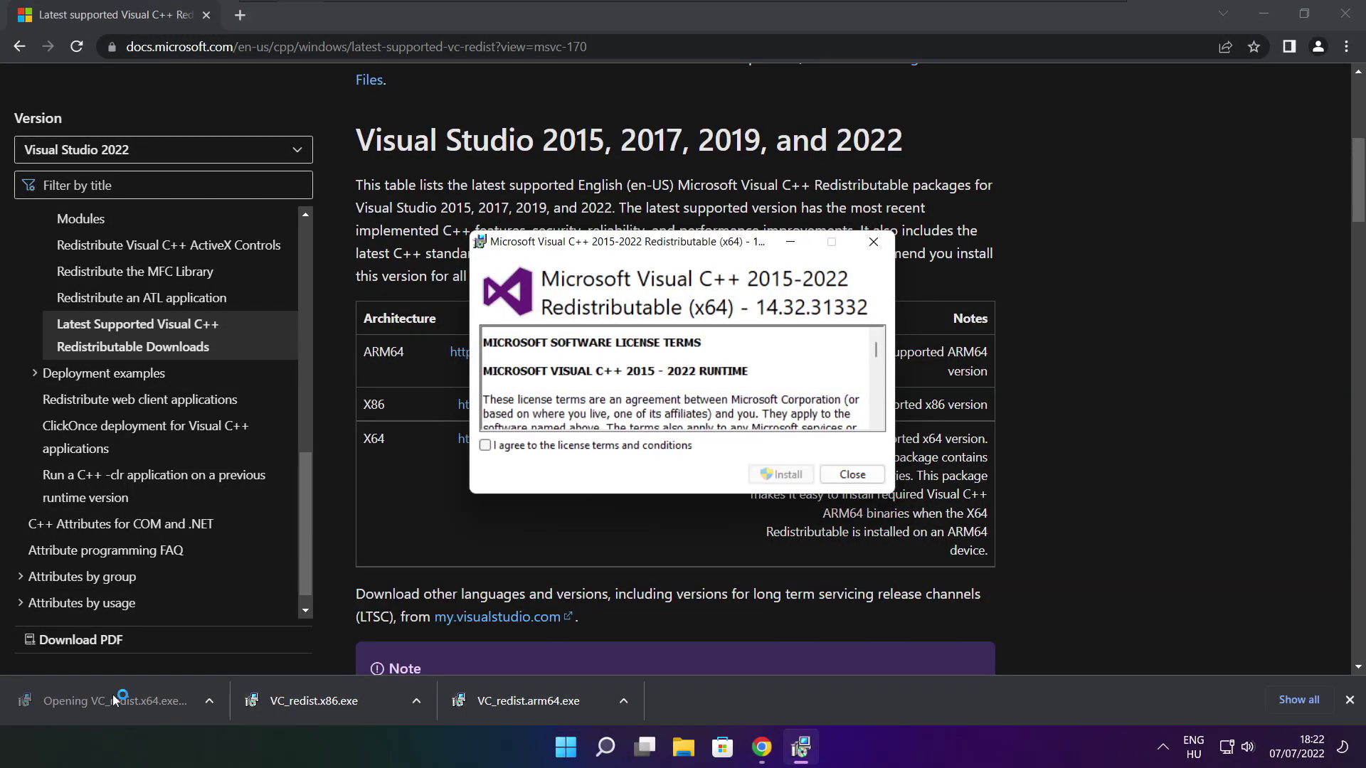
drag(875, 350, 877, 419)
click(485, 445)
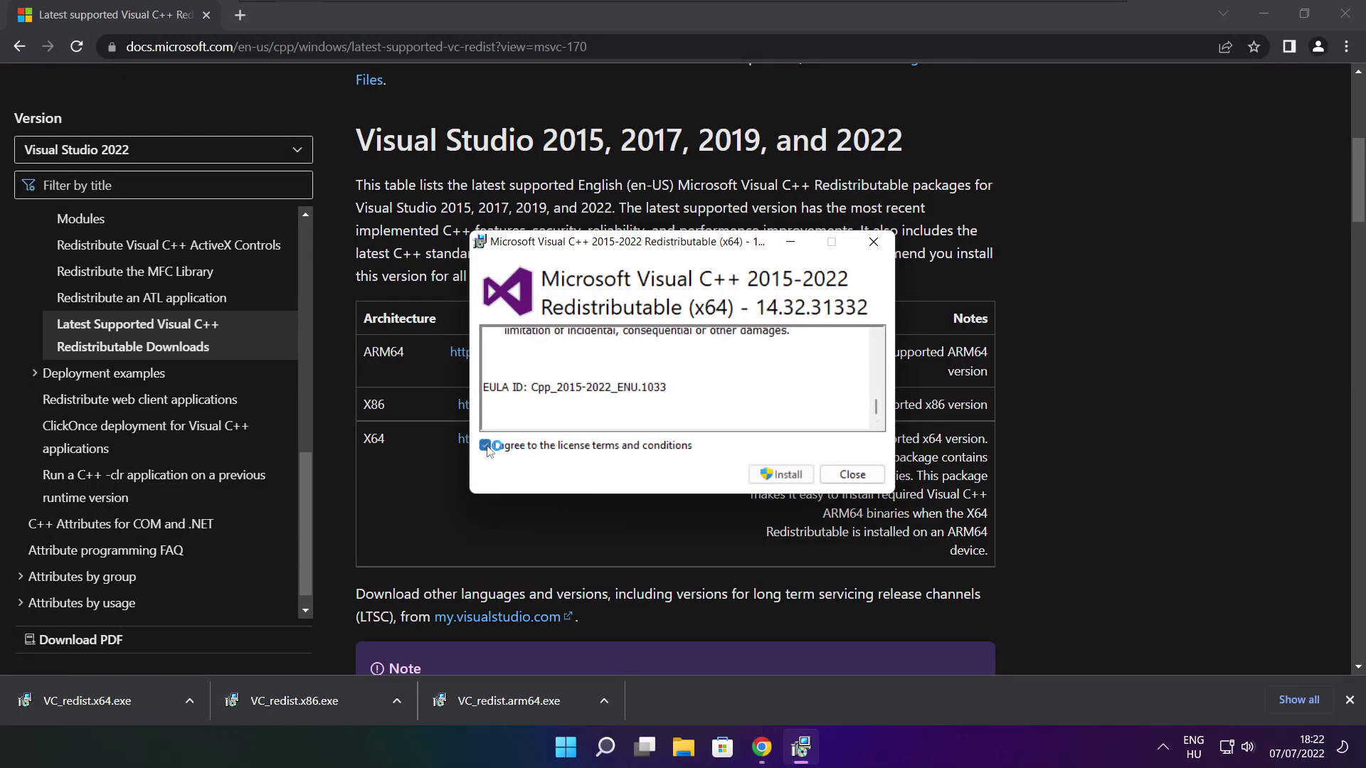
click(786, 474)
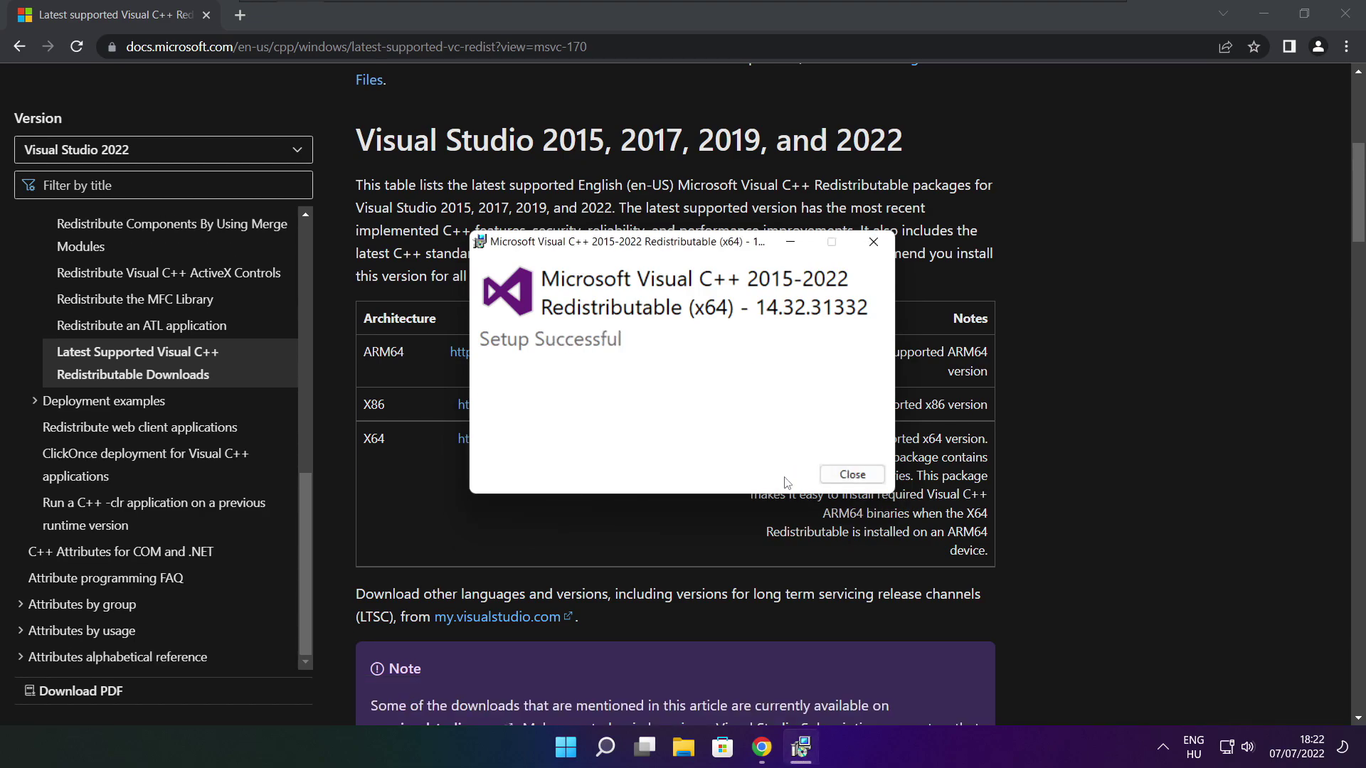
click(852, 475)
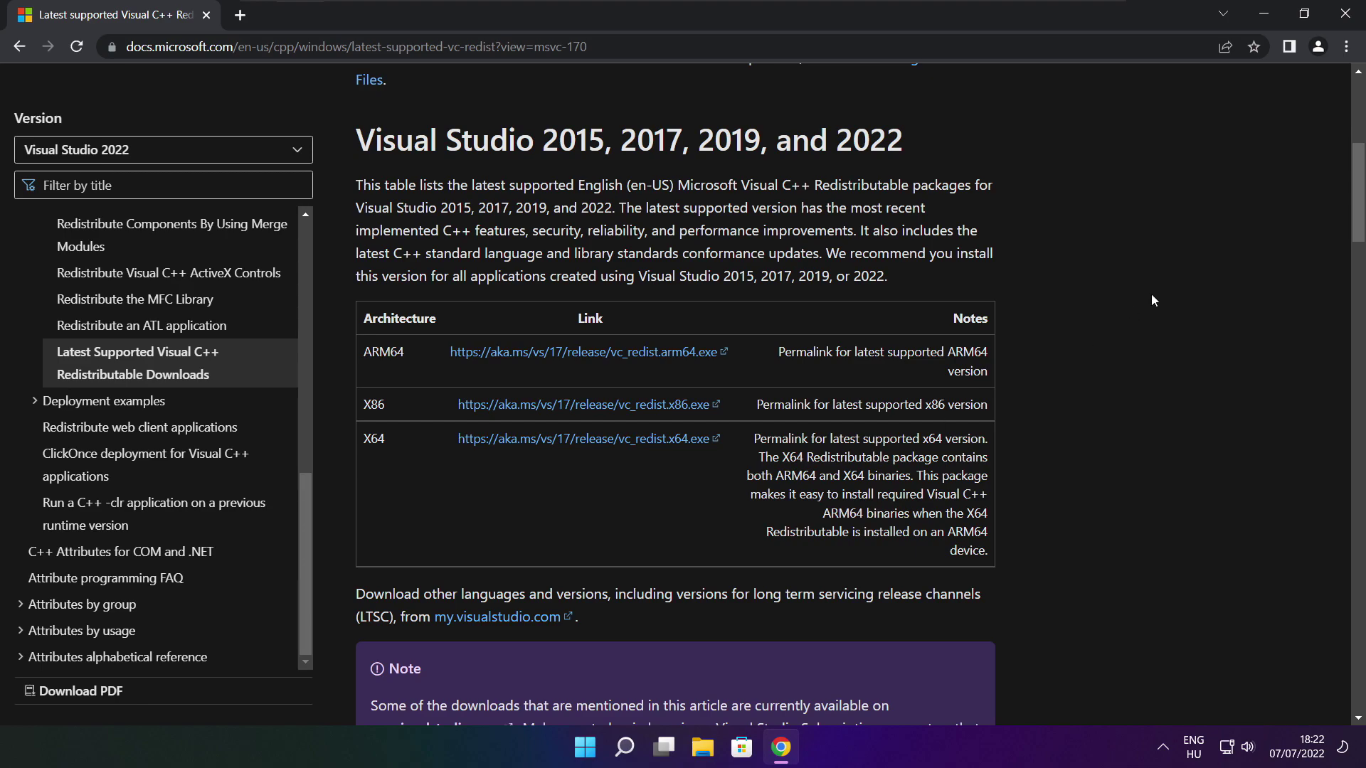
Close Chrome and show Task Manager's Startup apps list from the Start button's quick menu
click(1347, 16)
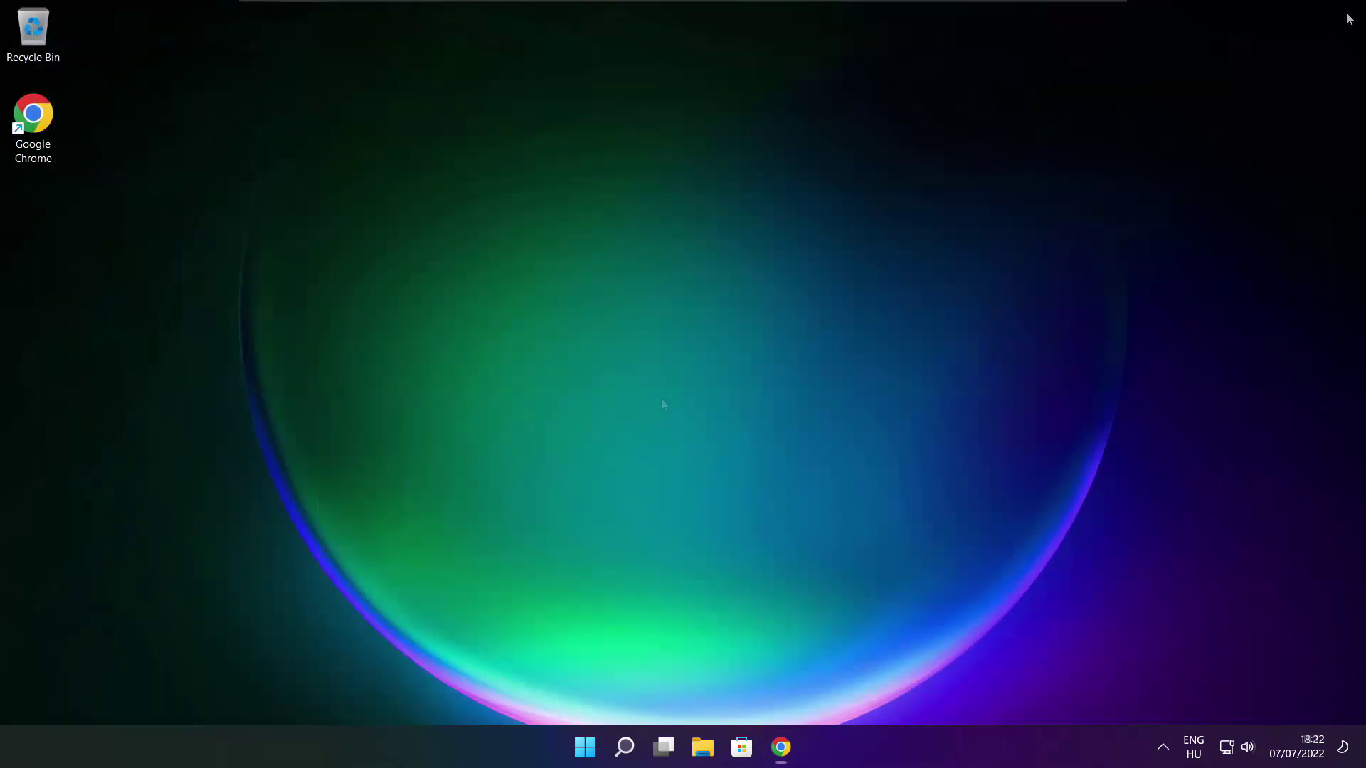
right_click(588, 750)
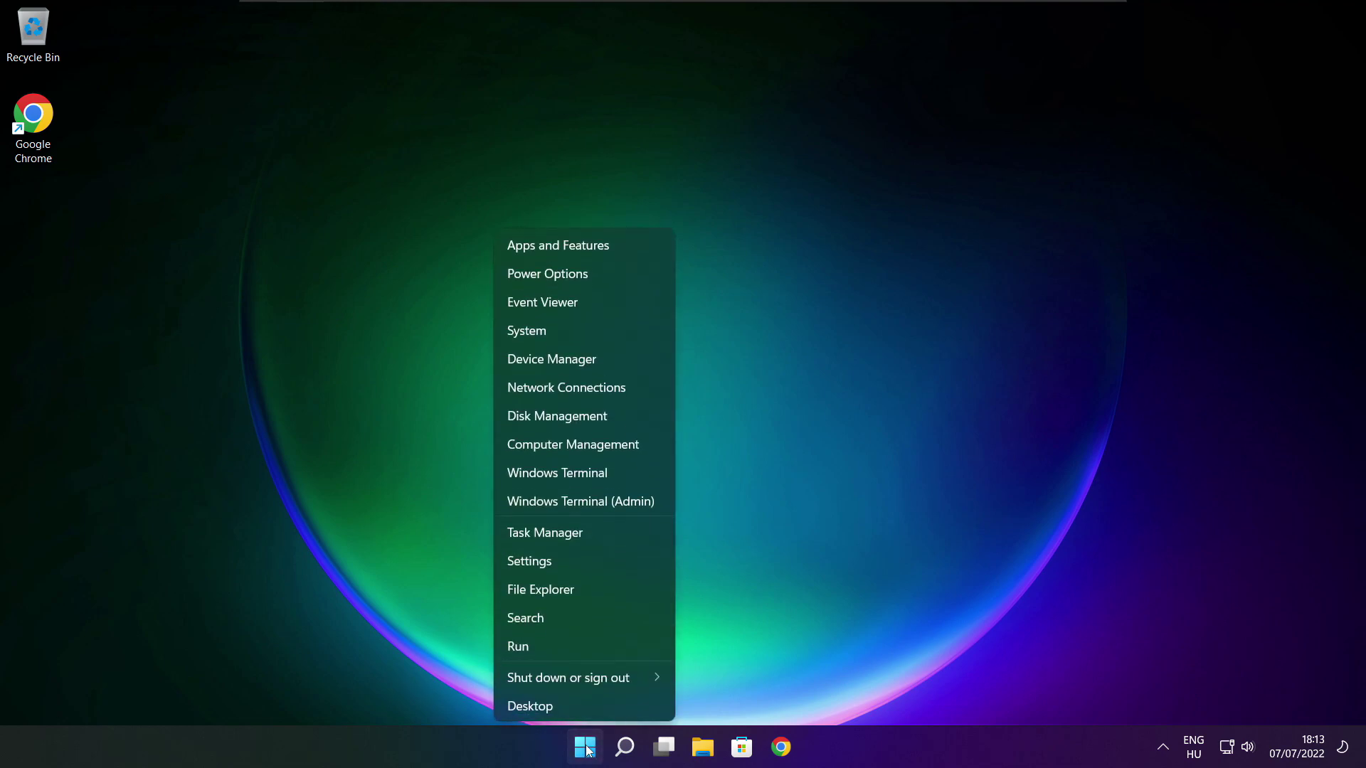
click(587, 532)
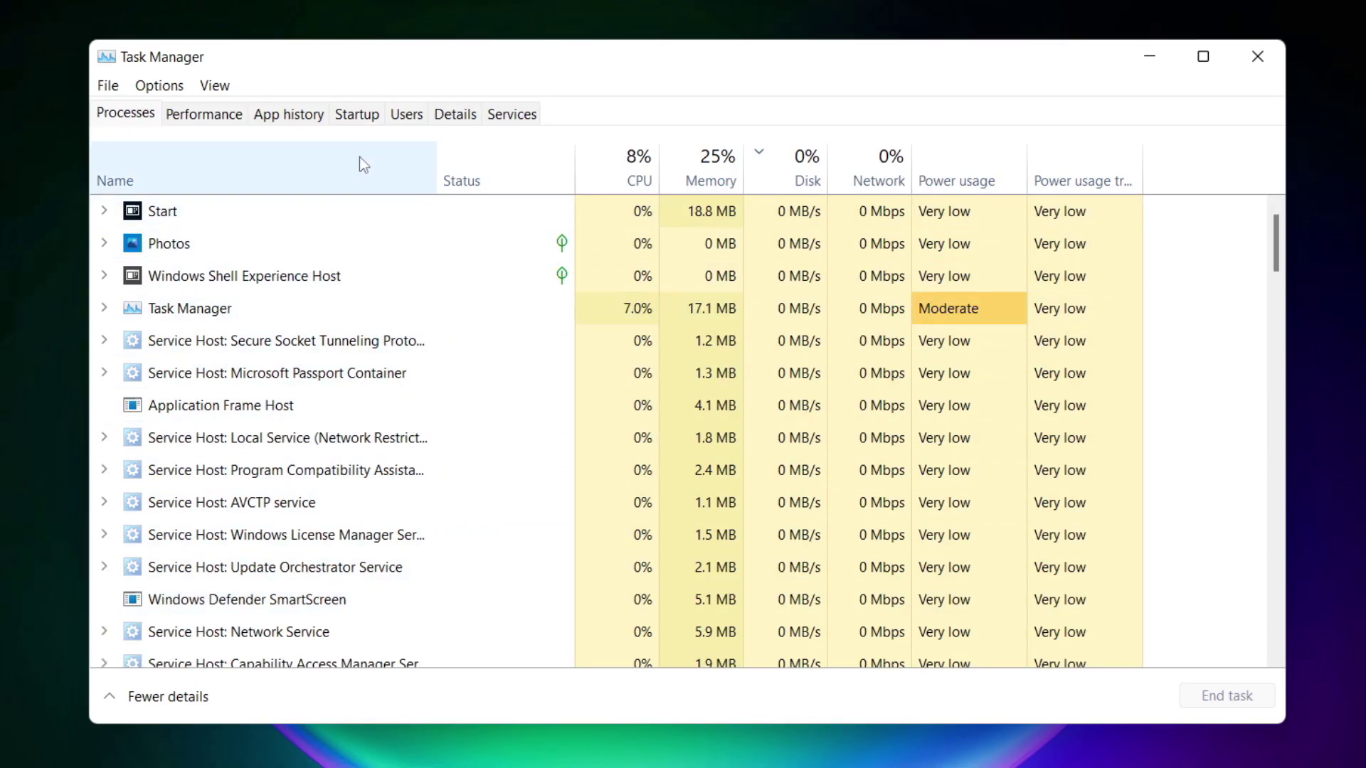
click(362, 116)
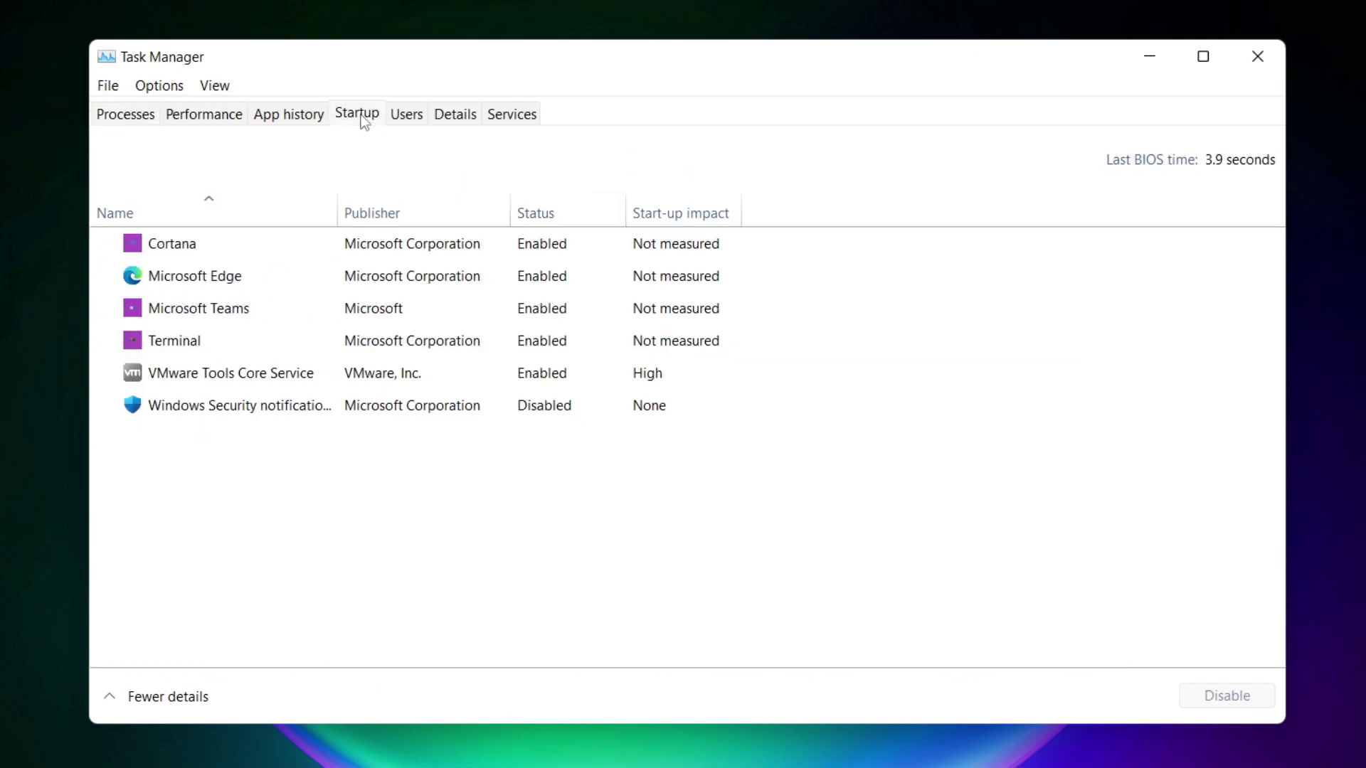
Disable Cortana, Microsoft Edge, Microsoft Teams and Terminal as startup apps
click(385, 250)
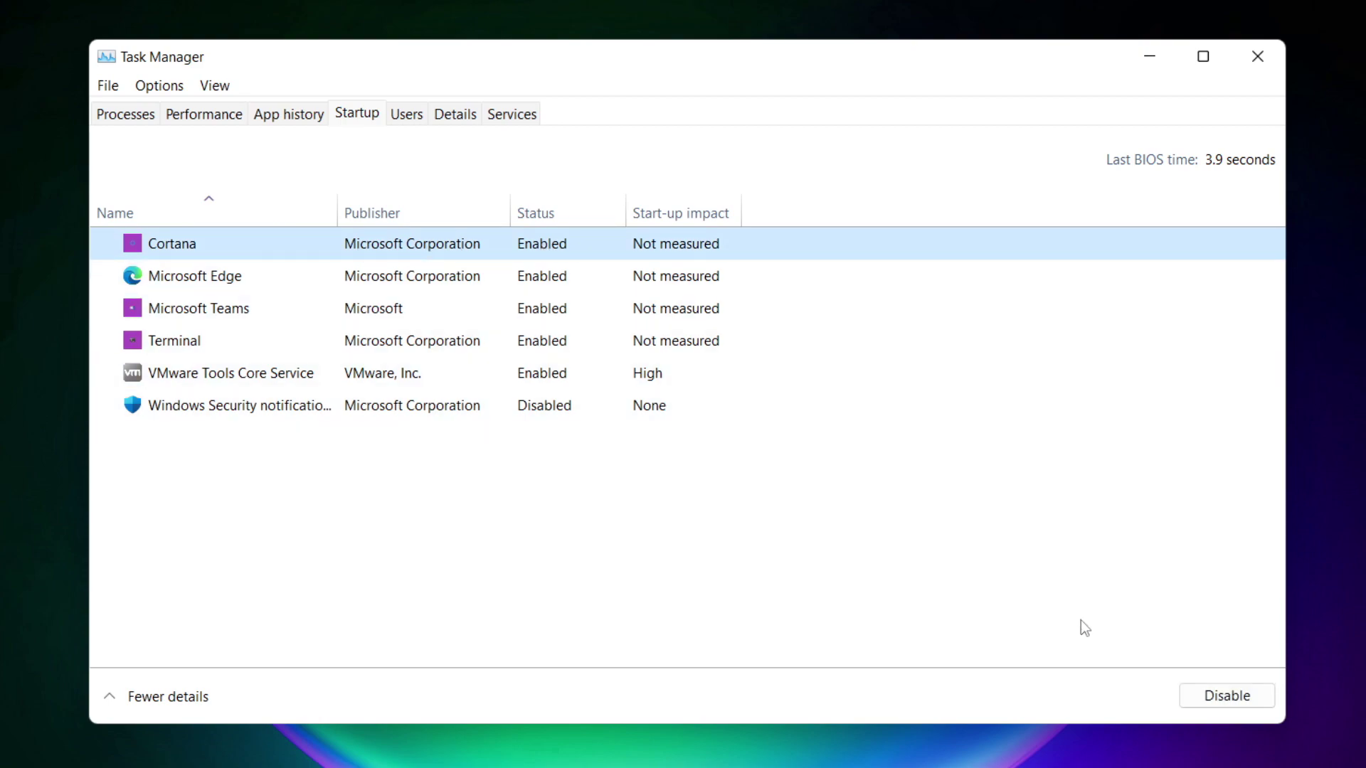
click(1226, 700)
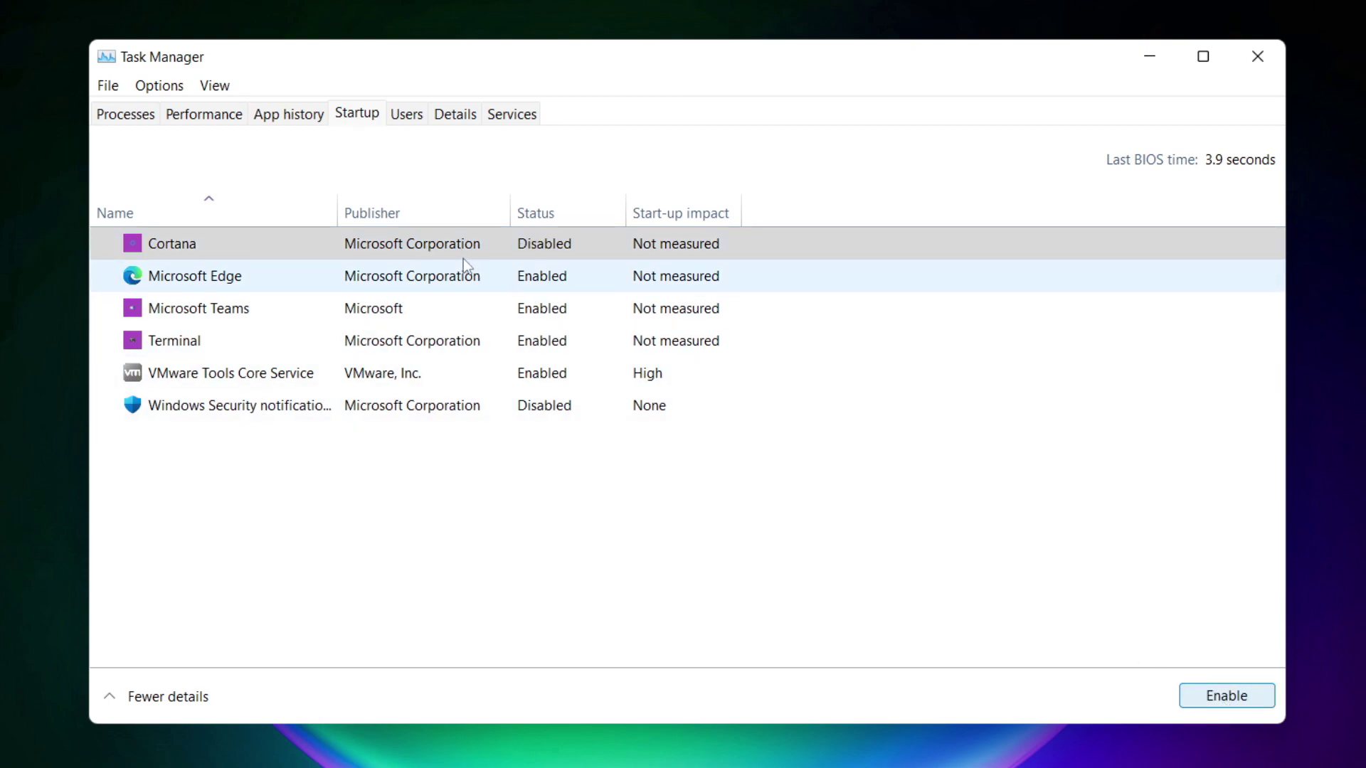
click(356, 284)
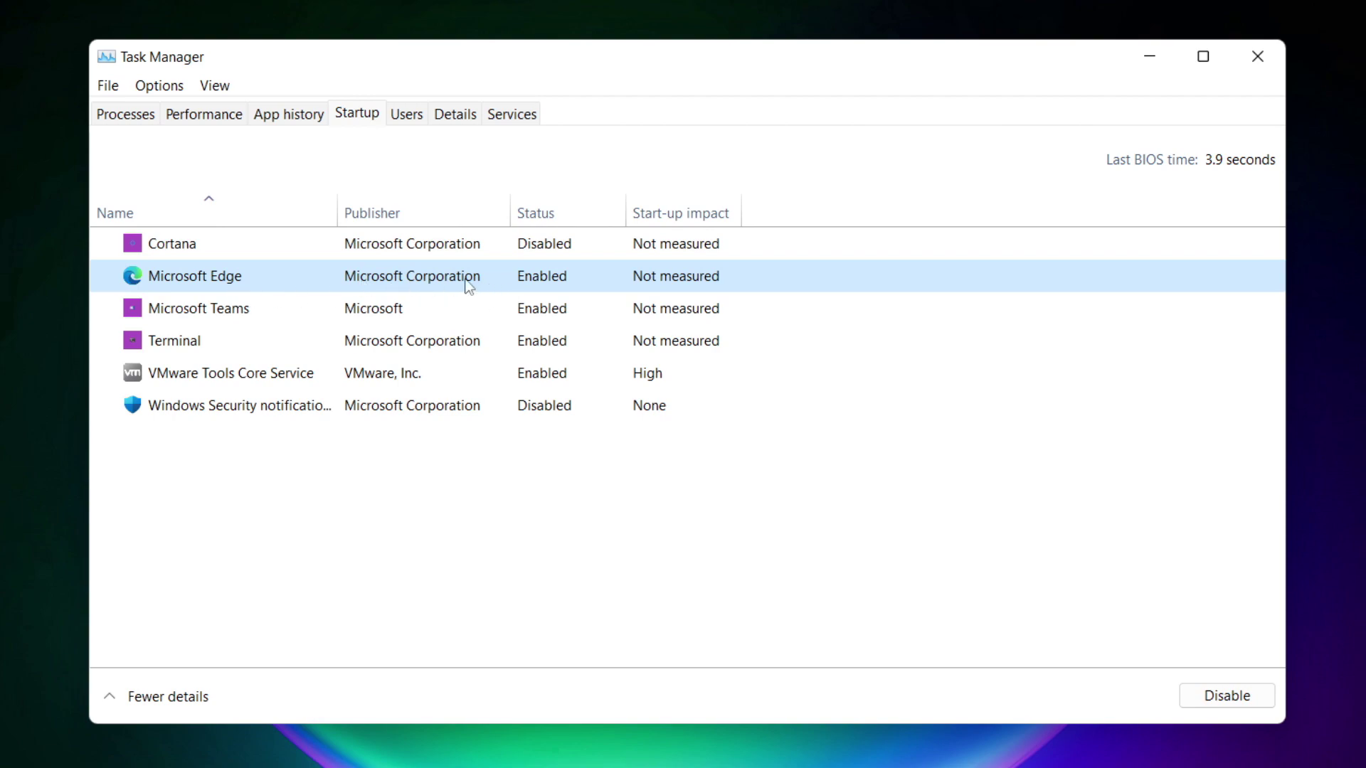
click(1232, 704)
click(565, 317)
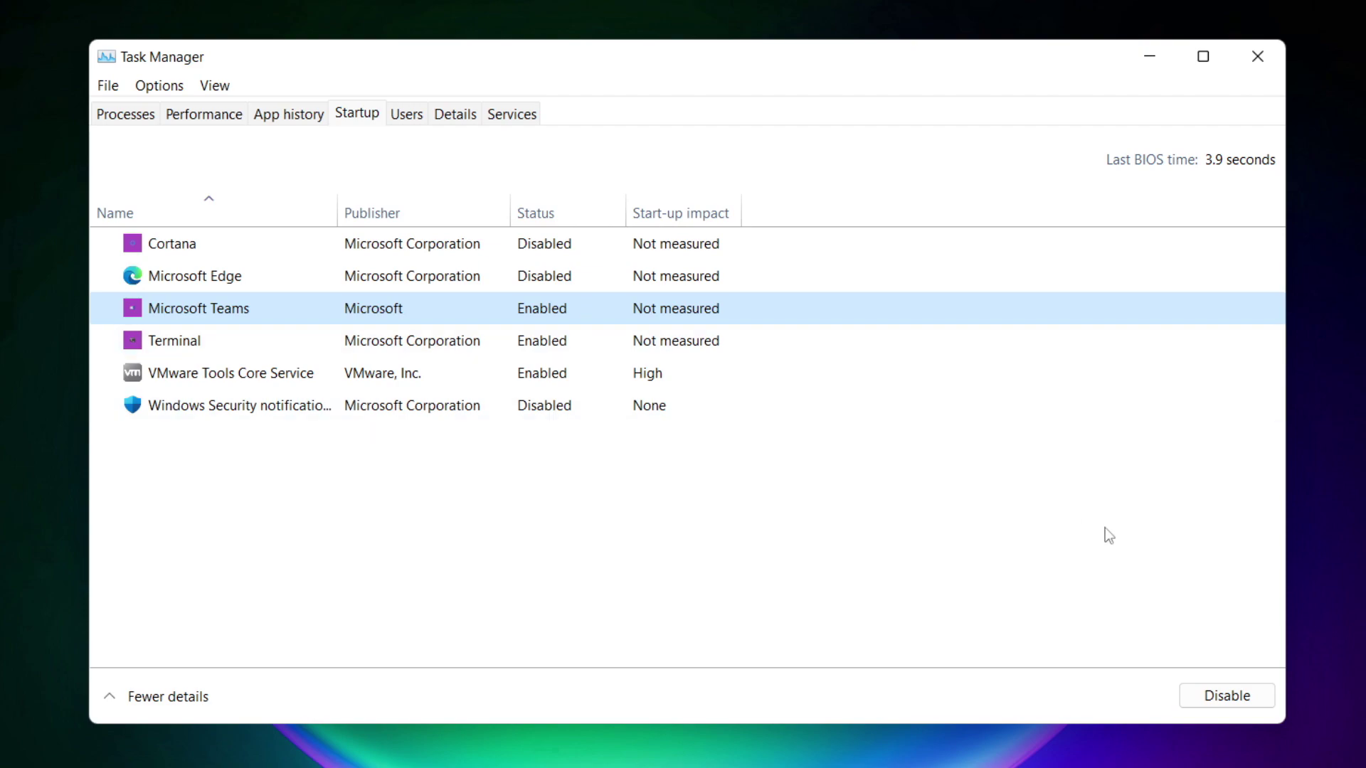
click(1248, 710)
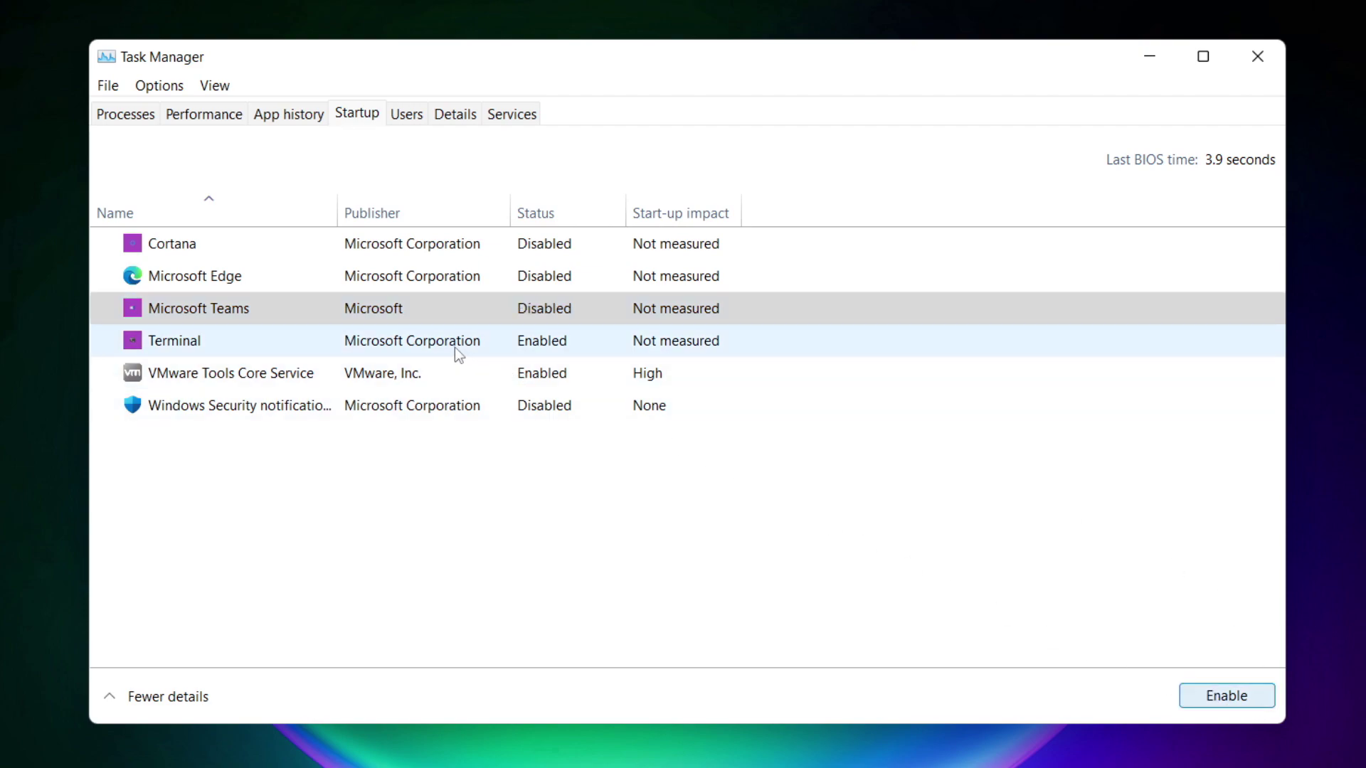
click(518, 349)
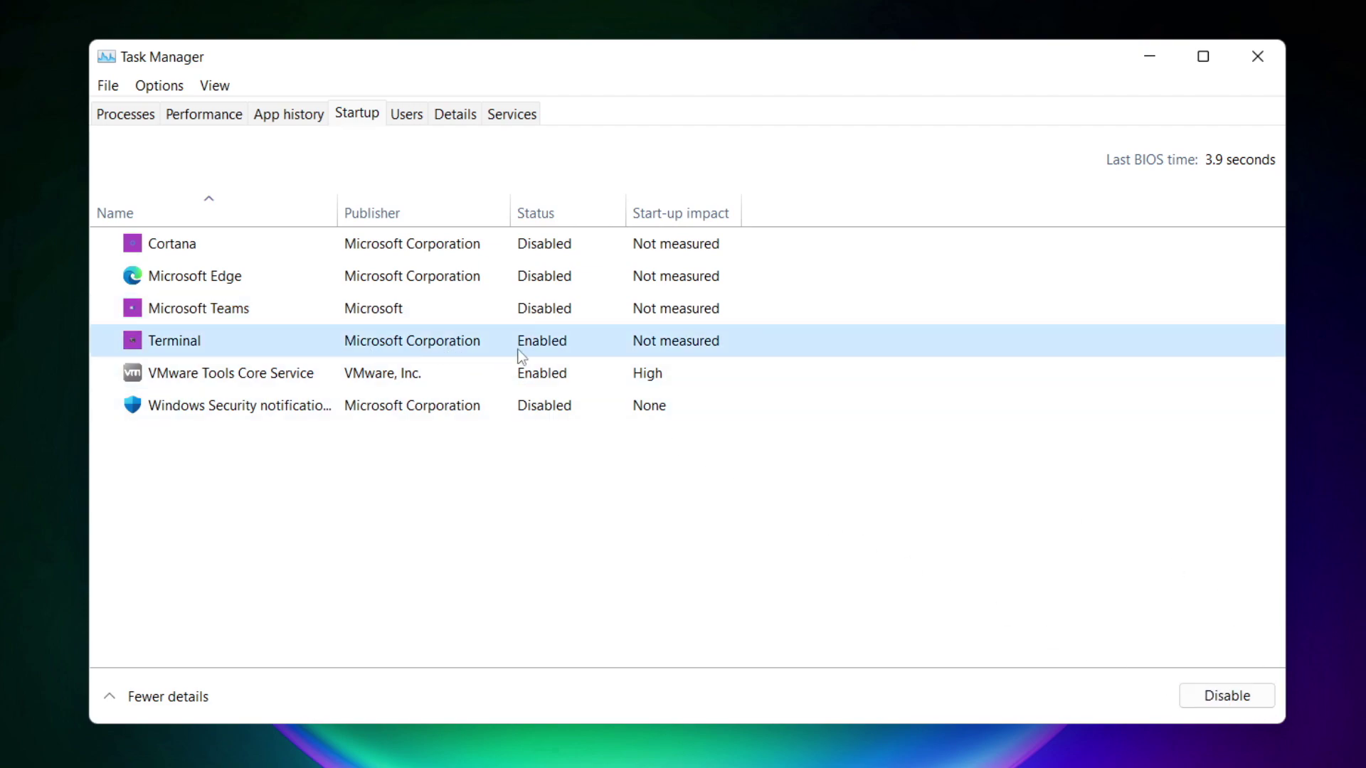
click(1248, 705)
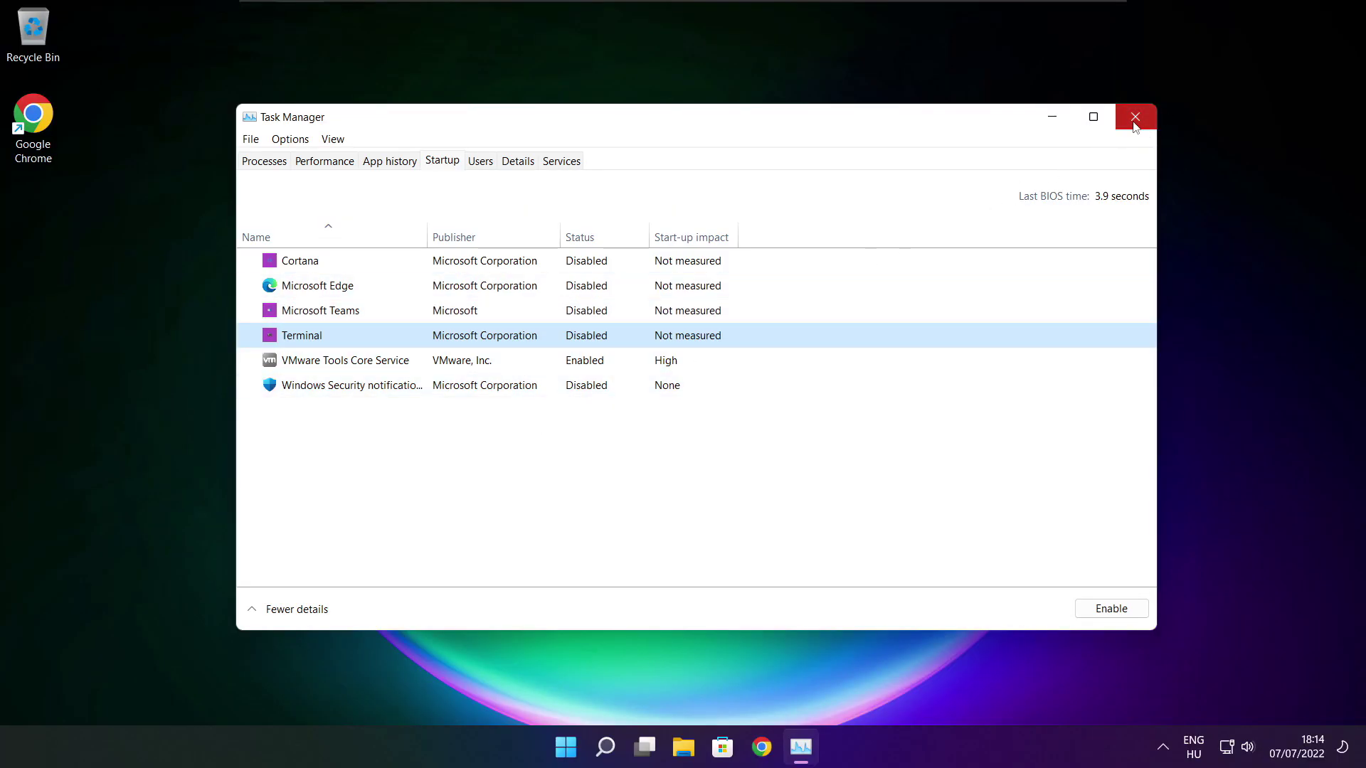
Close Task Manager, run Command Prompt as administrator from a 'cmd' search, and centre its window
click(1134, 119)
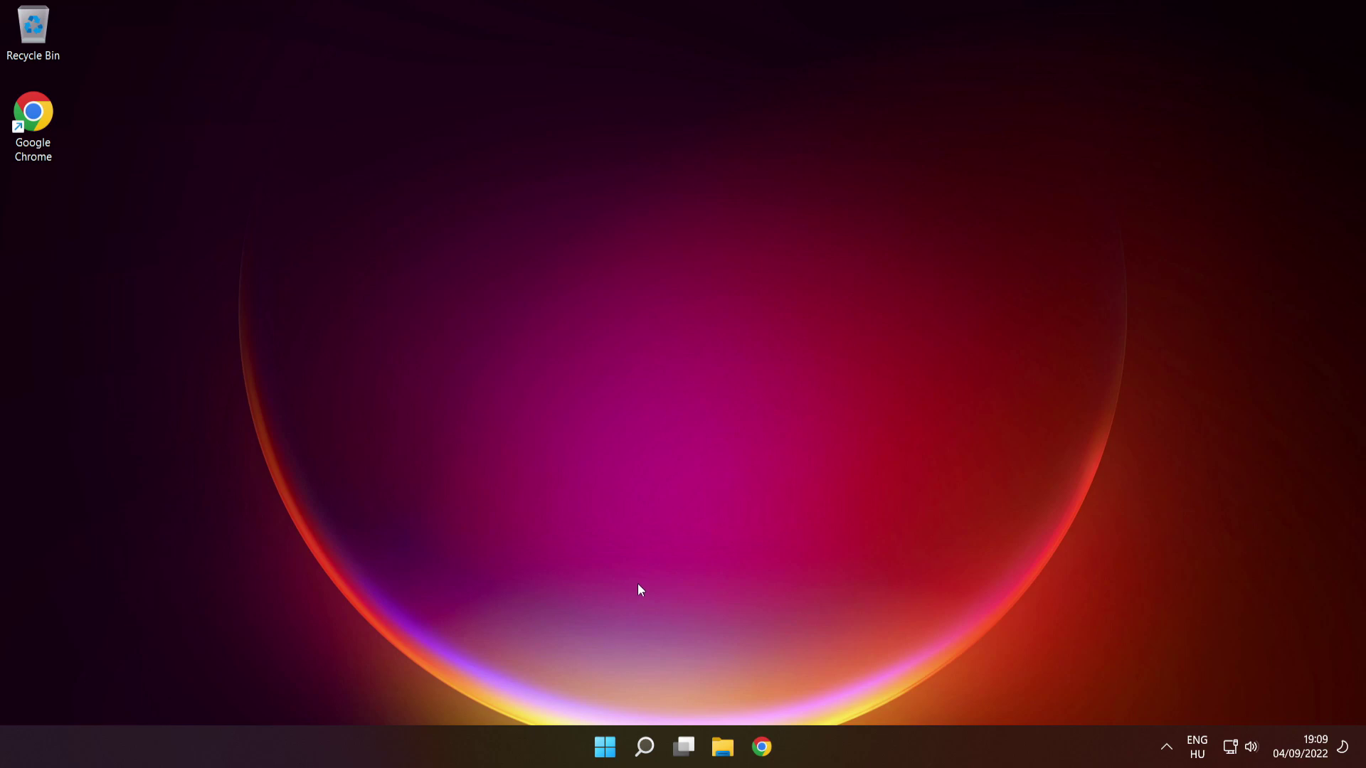
mouse_move(638, 757)
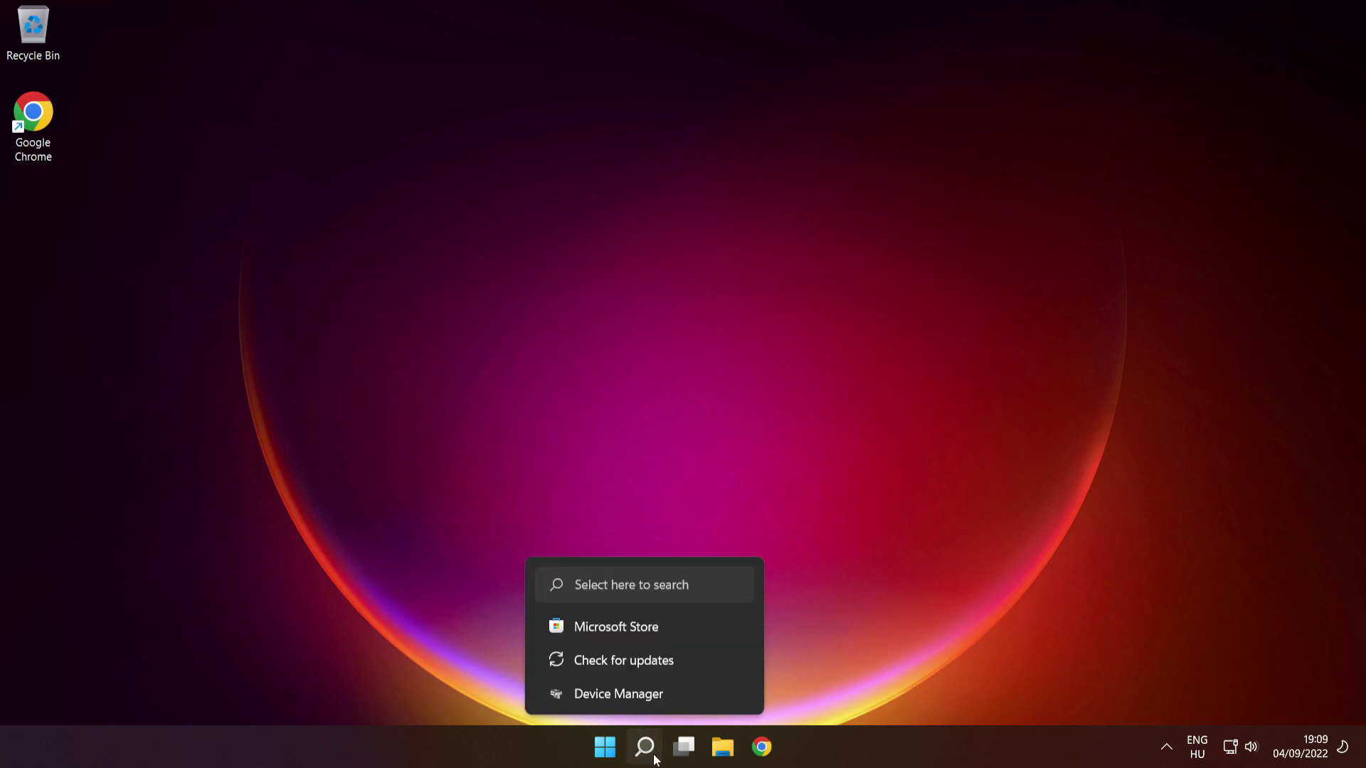
click(647, 749)
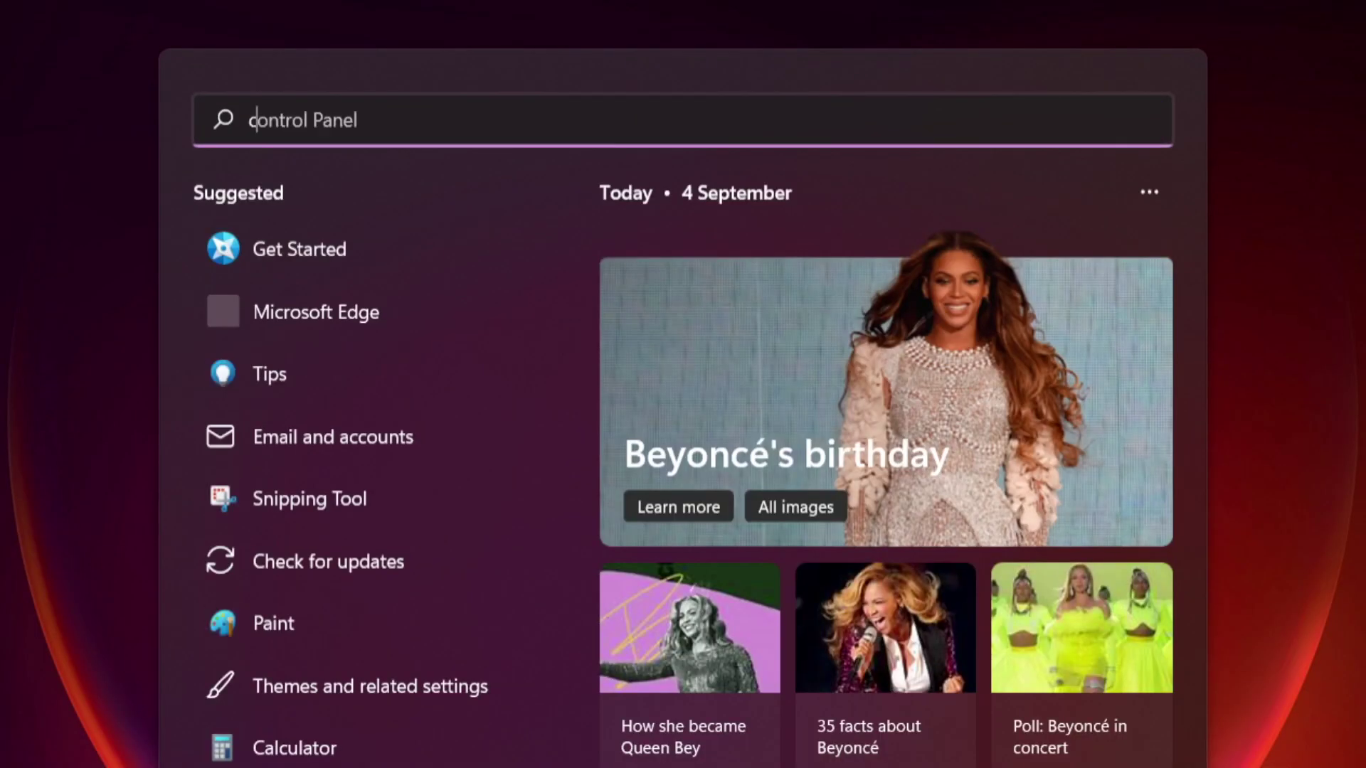
text(cmd)
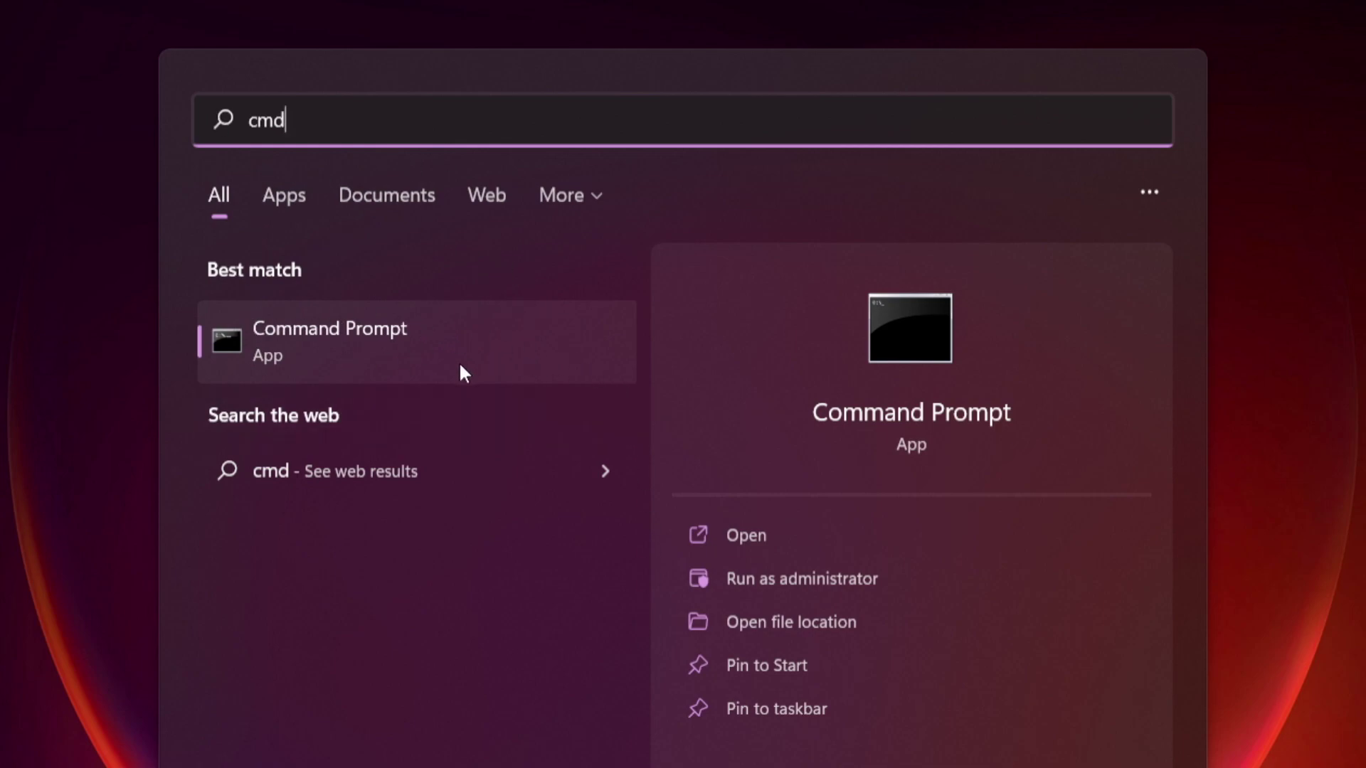
right_click(501, 336)
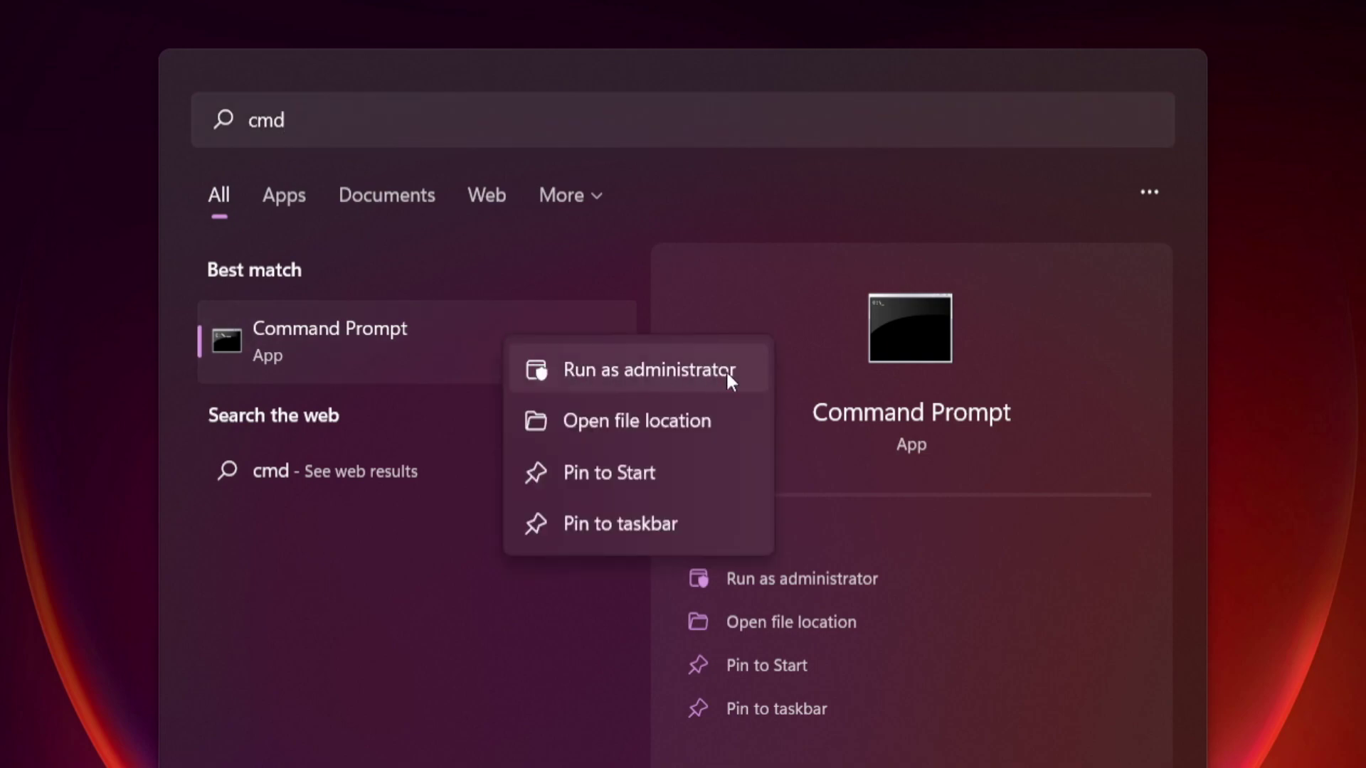
click(648, 369)
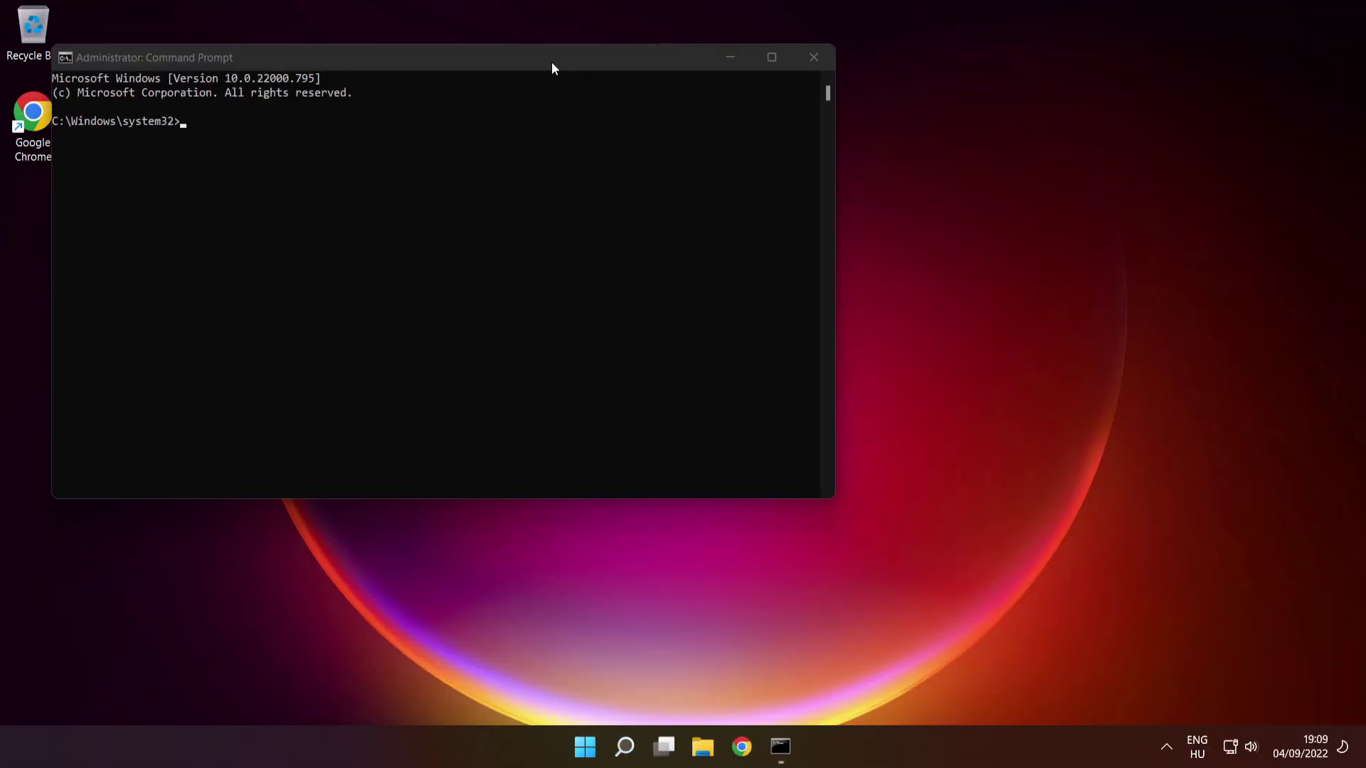
drag(549, 59, 787, 170)
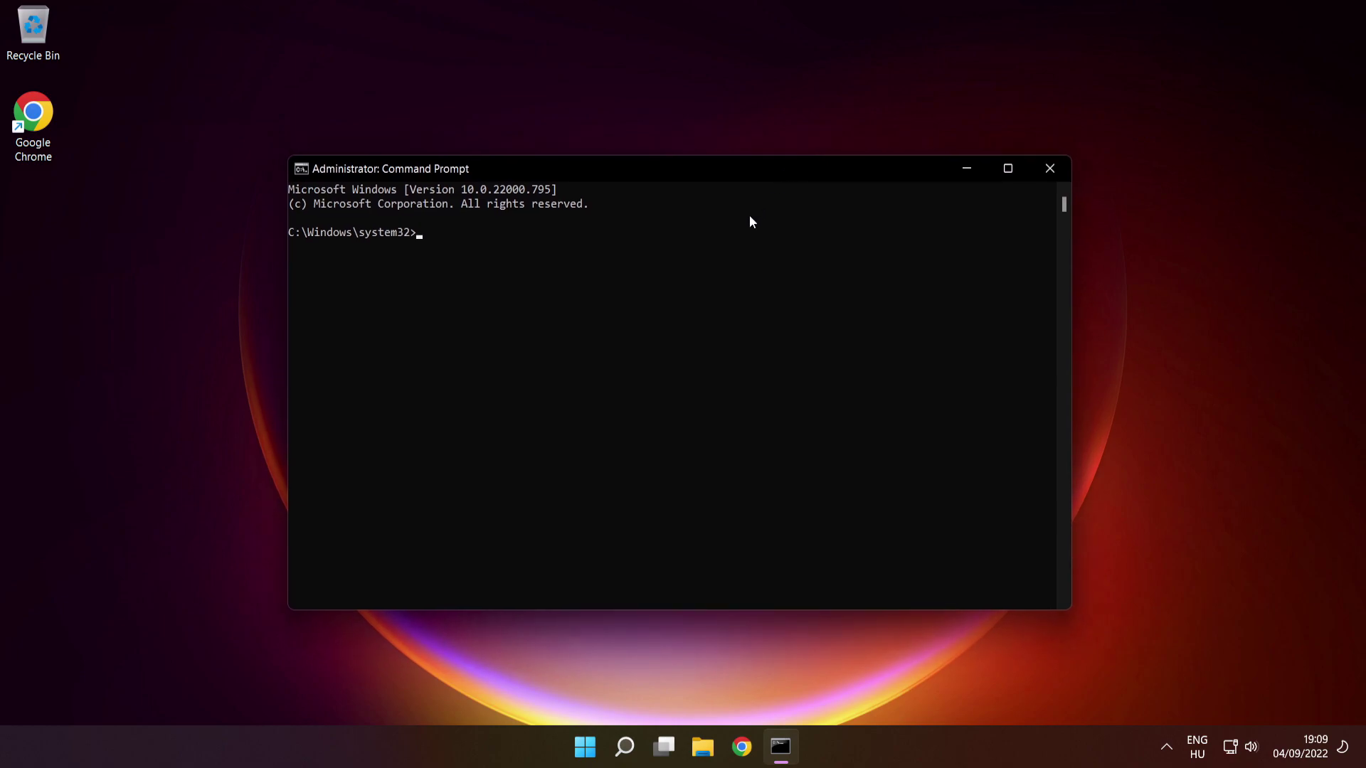
Run sfc /scannow in the administrator Command Prompt until verification reaches 100%
text(sfc /scannow)
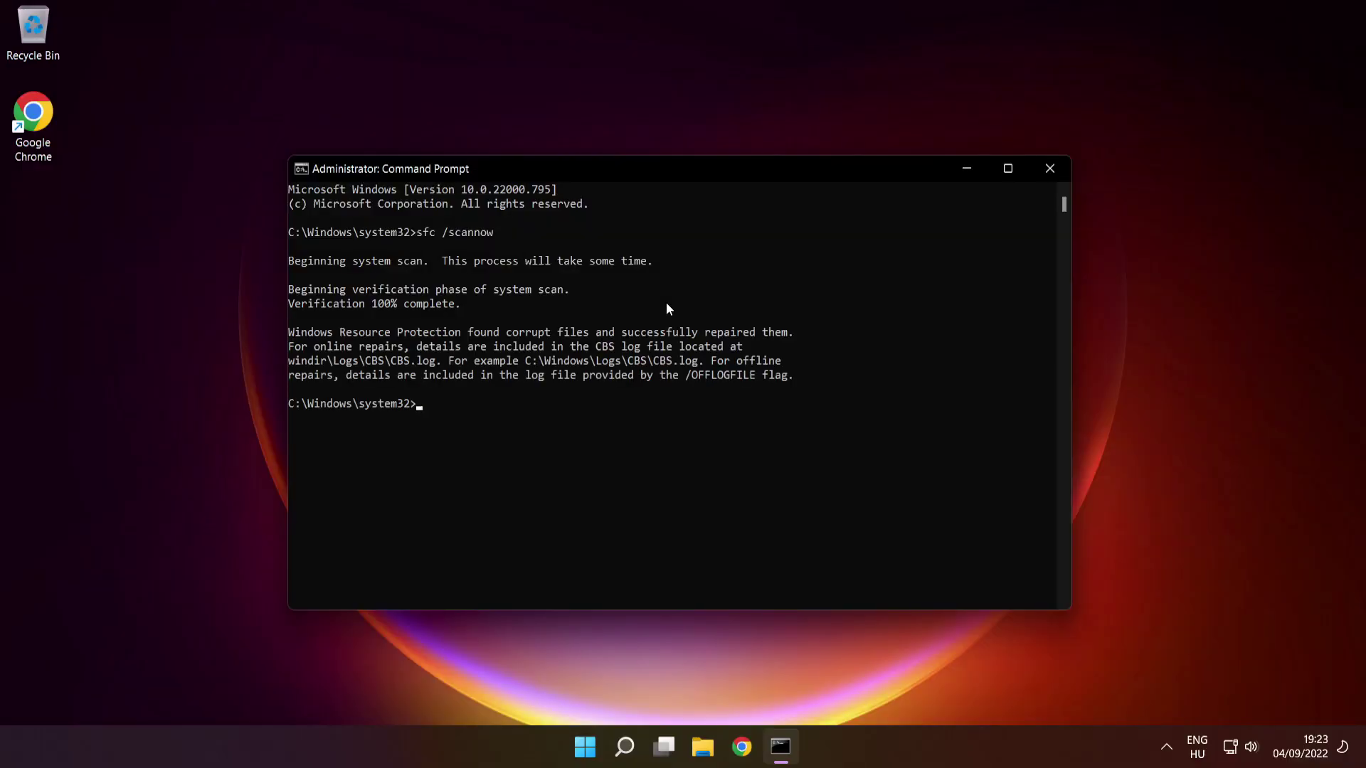
Close Command Prompt and show the Start menu's Sleep, Shut down and Restart options
click(1051, 172)
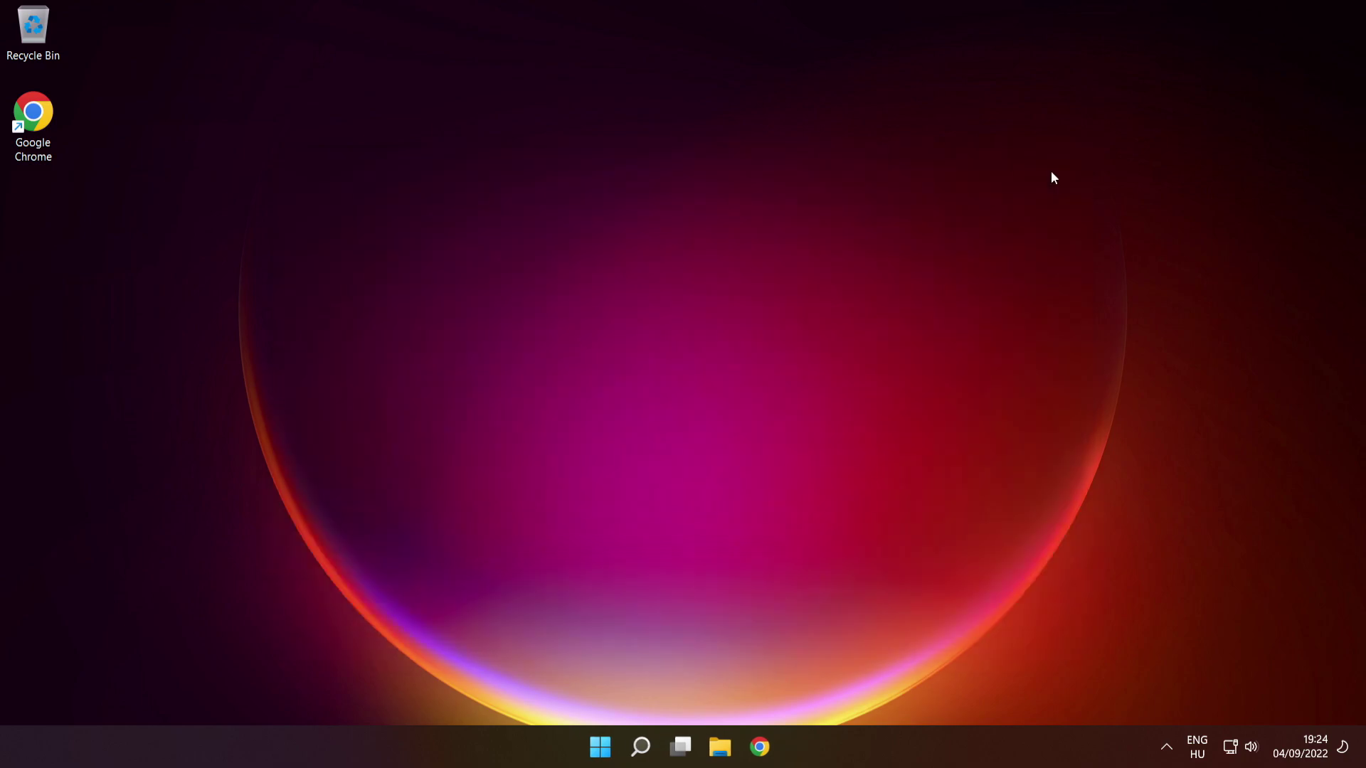
click(605, 746)
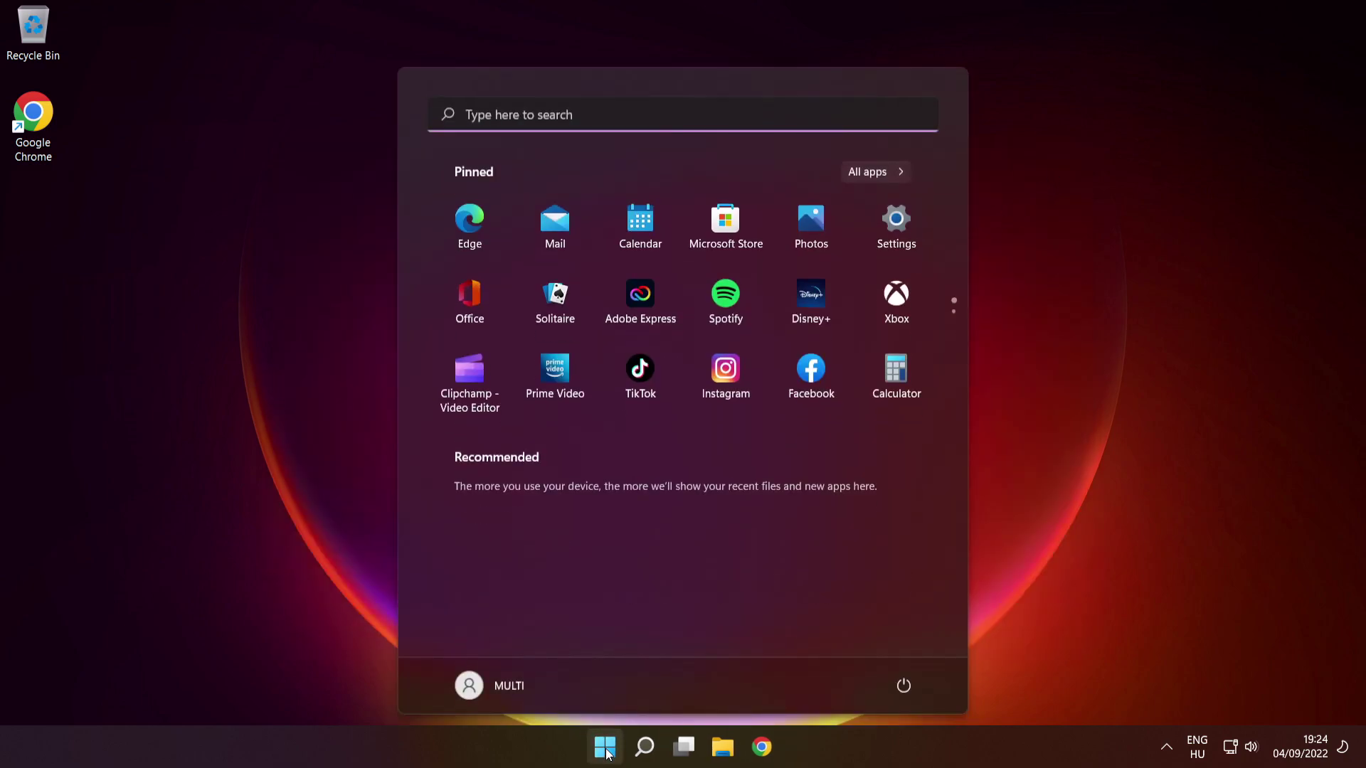
click(905, 686)
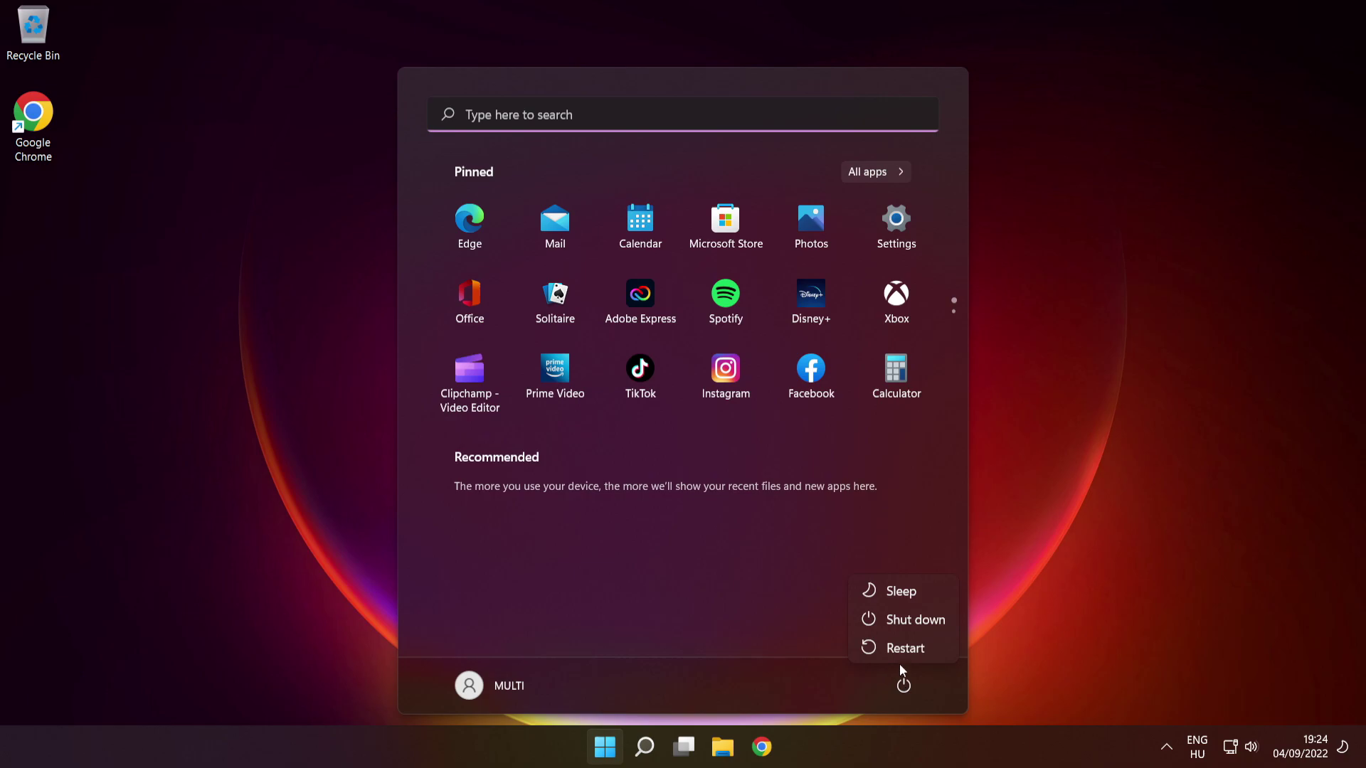